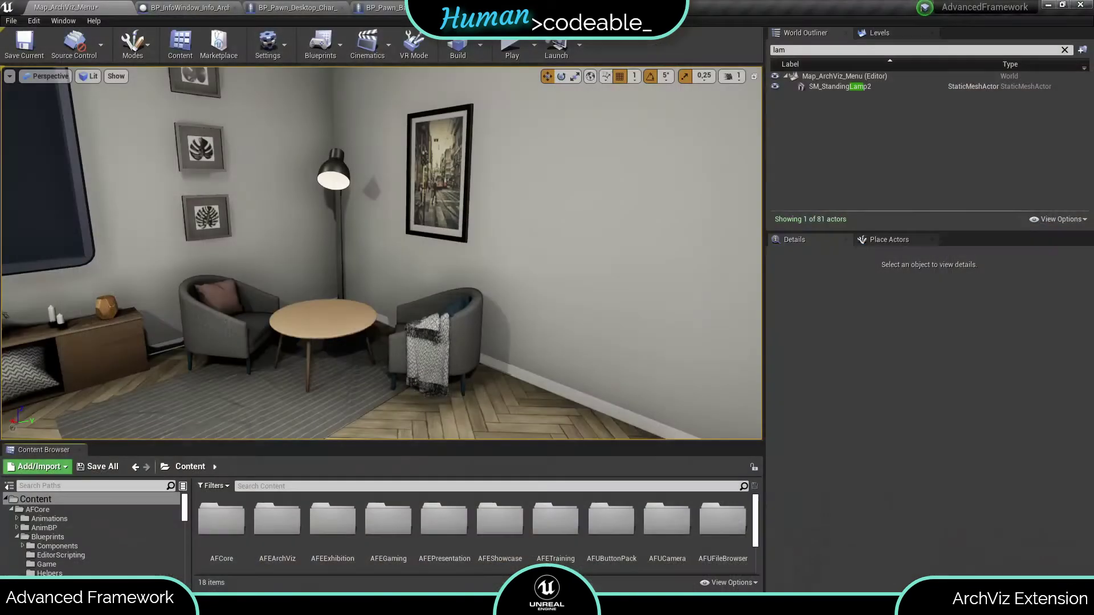
Open Comp_WindowObject_ArchViz from AFEArchViz > Blueprints > Components and show its Class Defaults
double_click(277, 538)
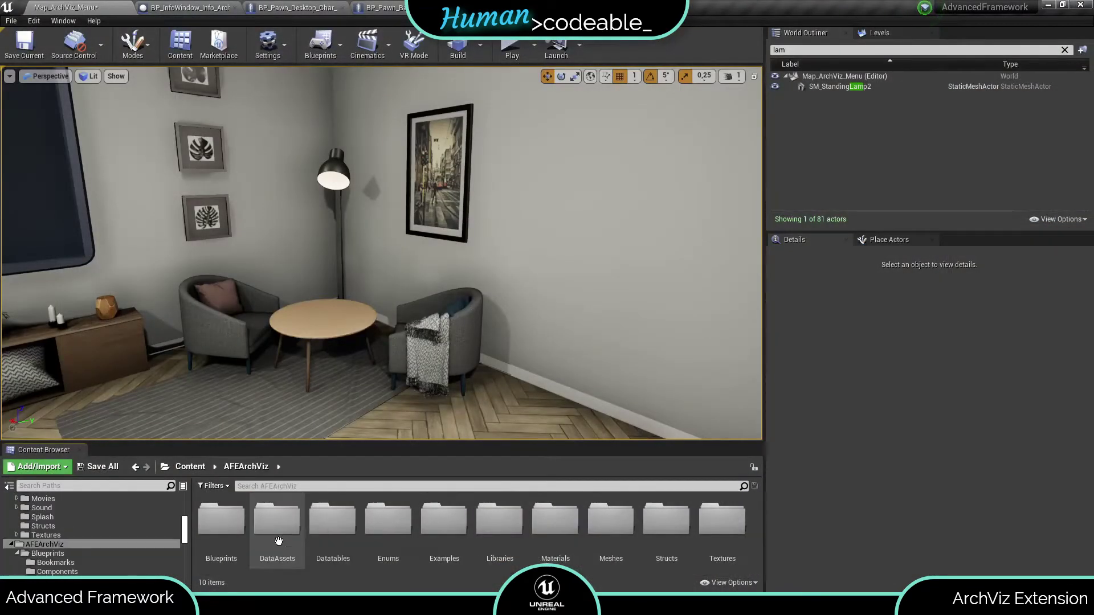
double_click(216, 530)
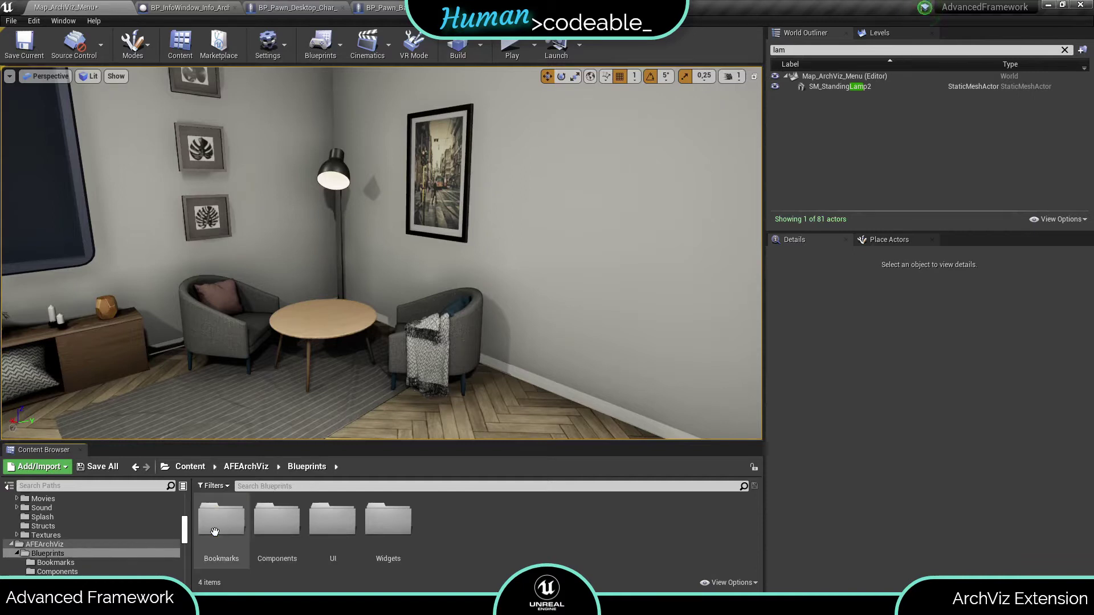
double_click(276, 520)
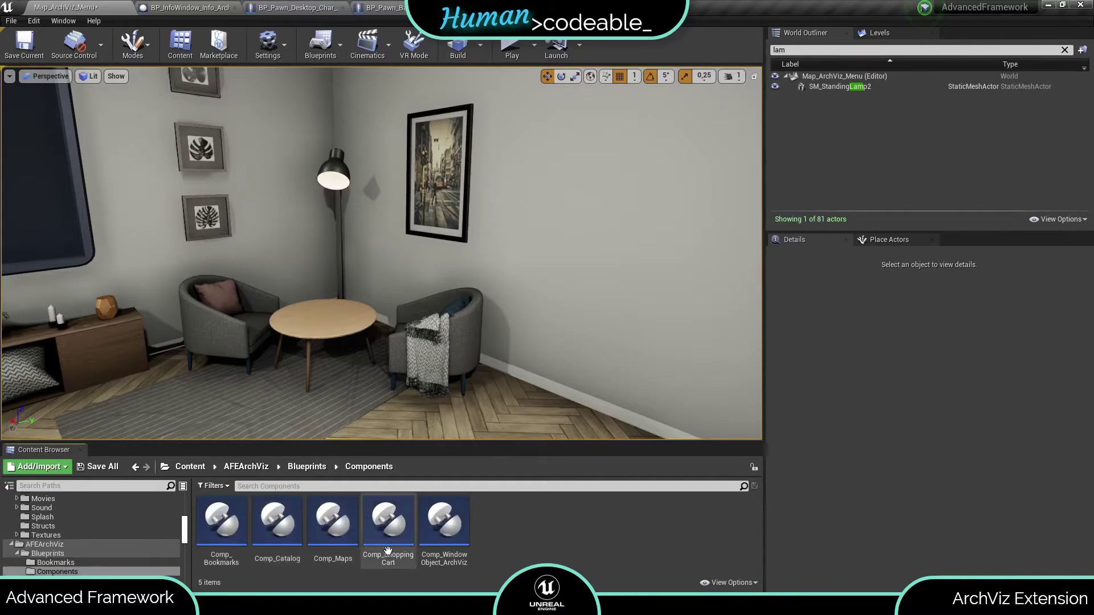
double_click(443, 519)
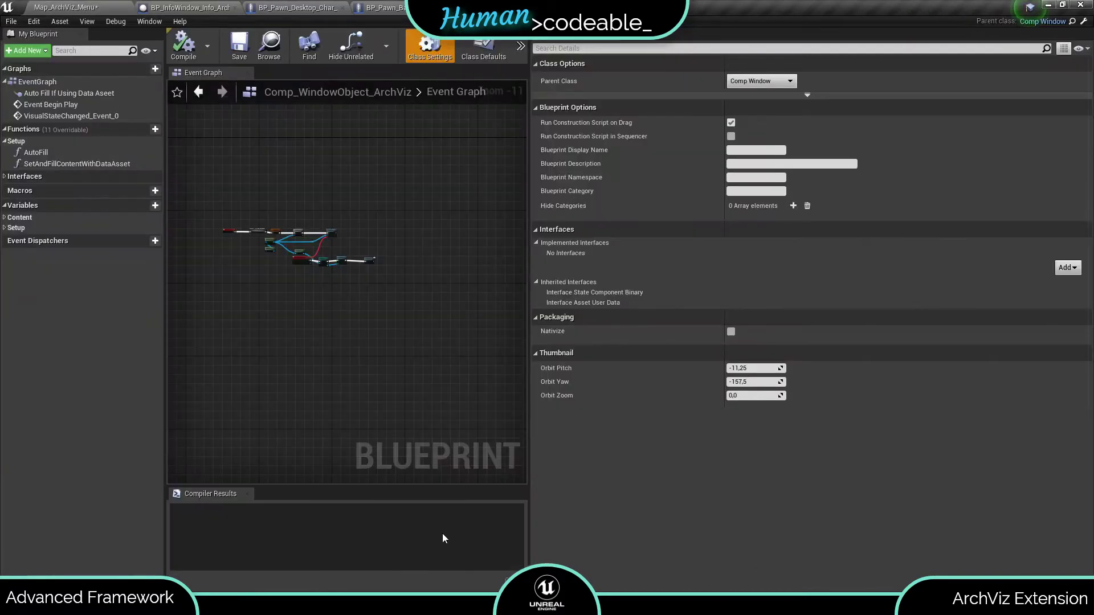
left_click(489, 43)
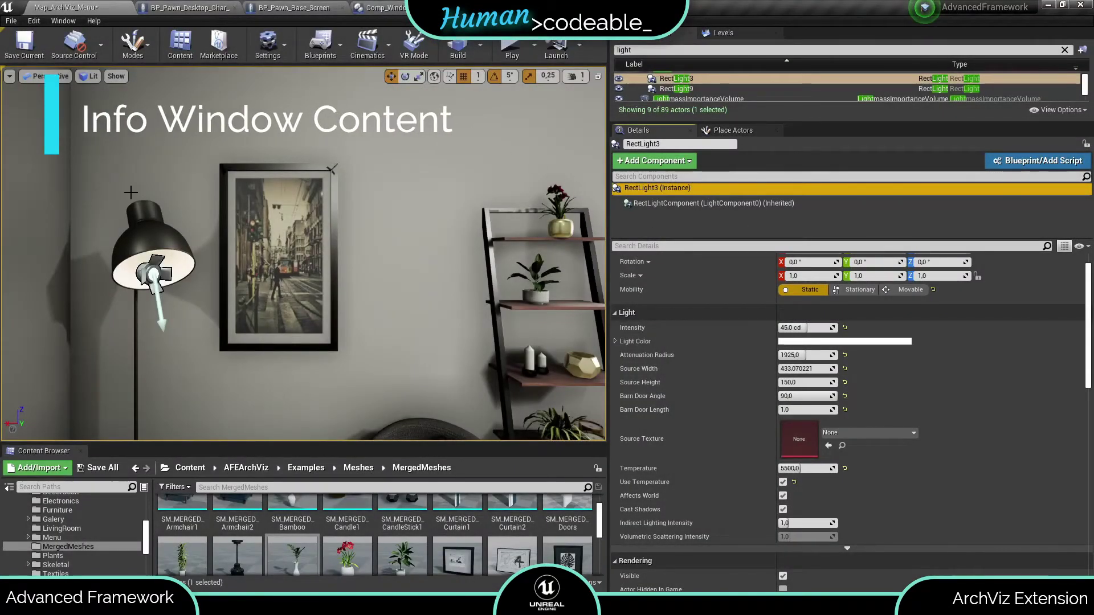
Add Comp Window Object ArchViz and Comp Select Comp components to the picture frame
left_click(266, 261)
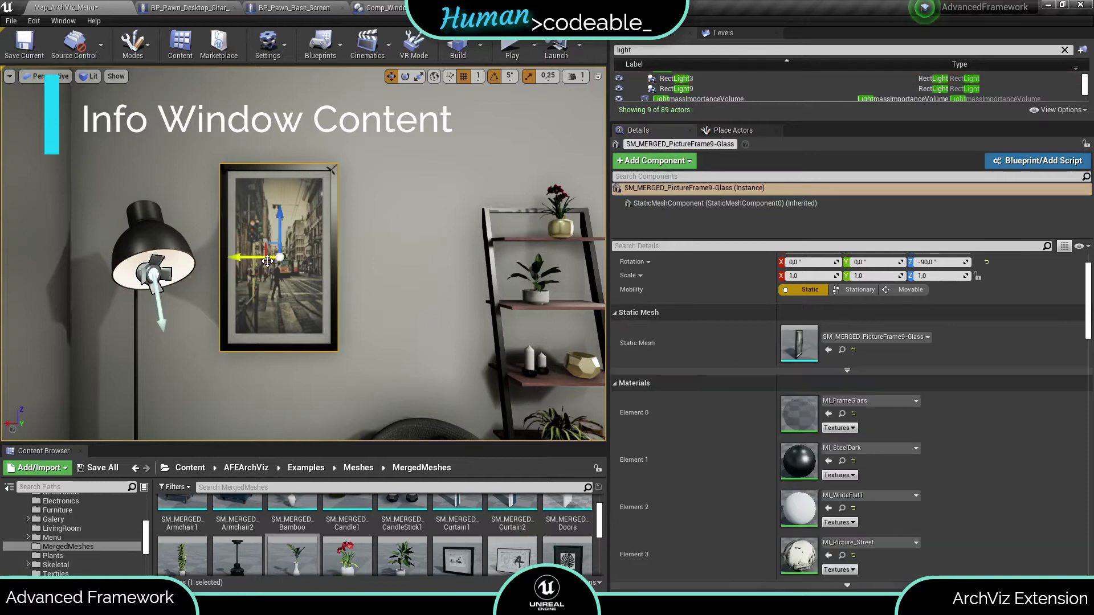
left_click(651, 162)
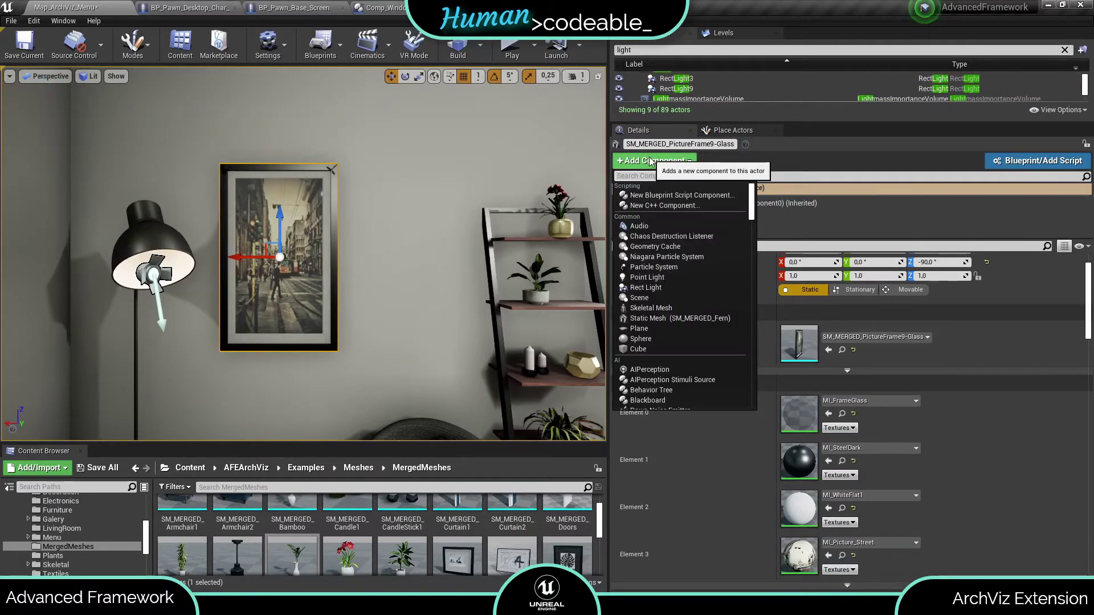
type("arch")
key("Return")
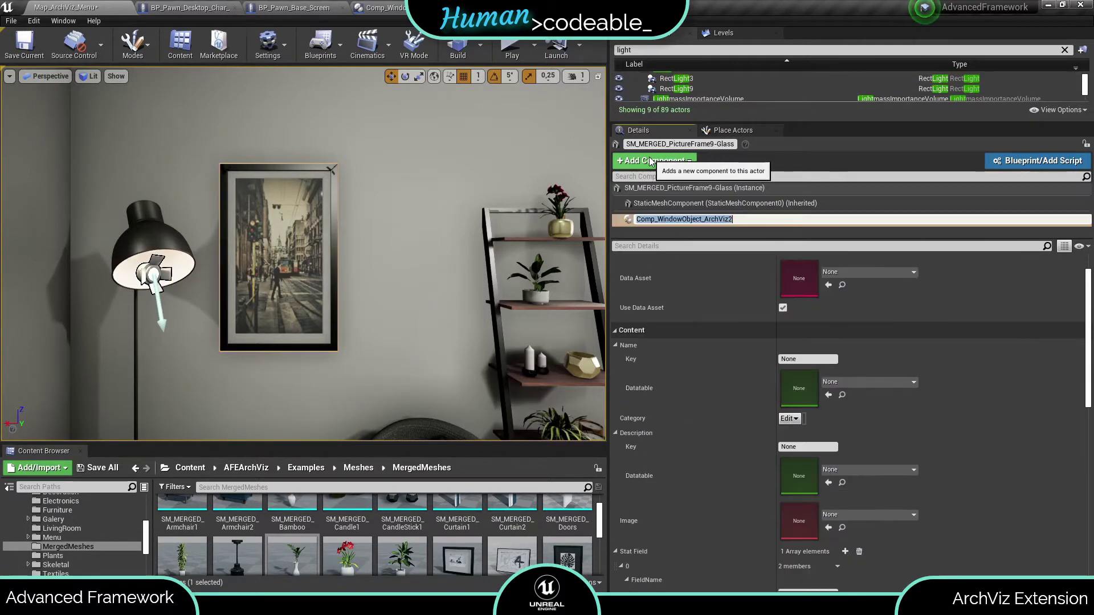
left_click(658, 162)
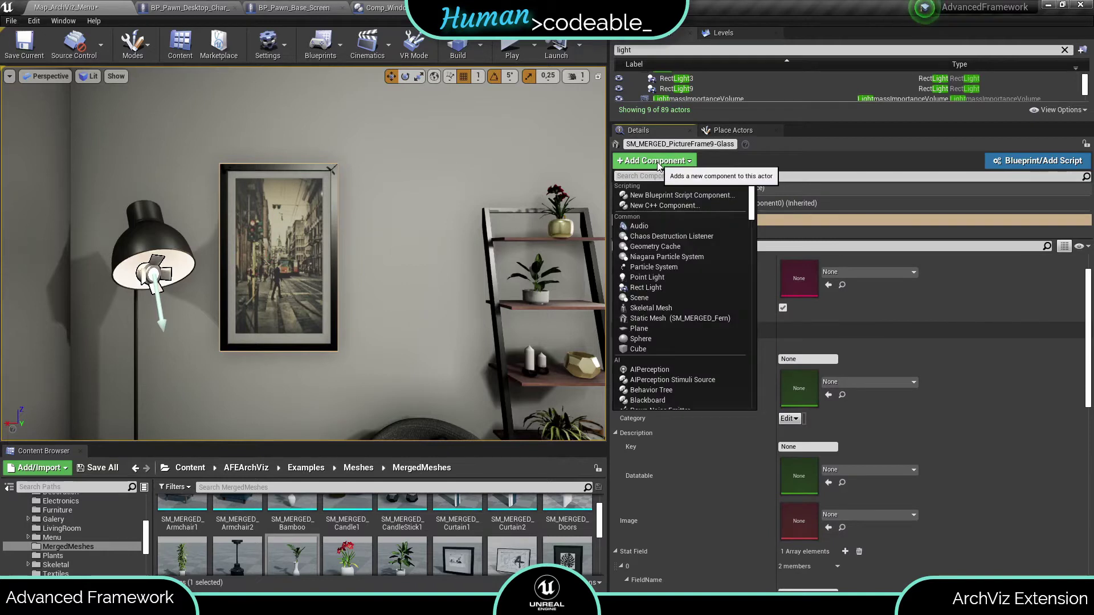
type("sel")
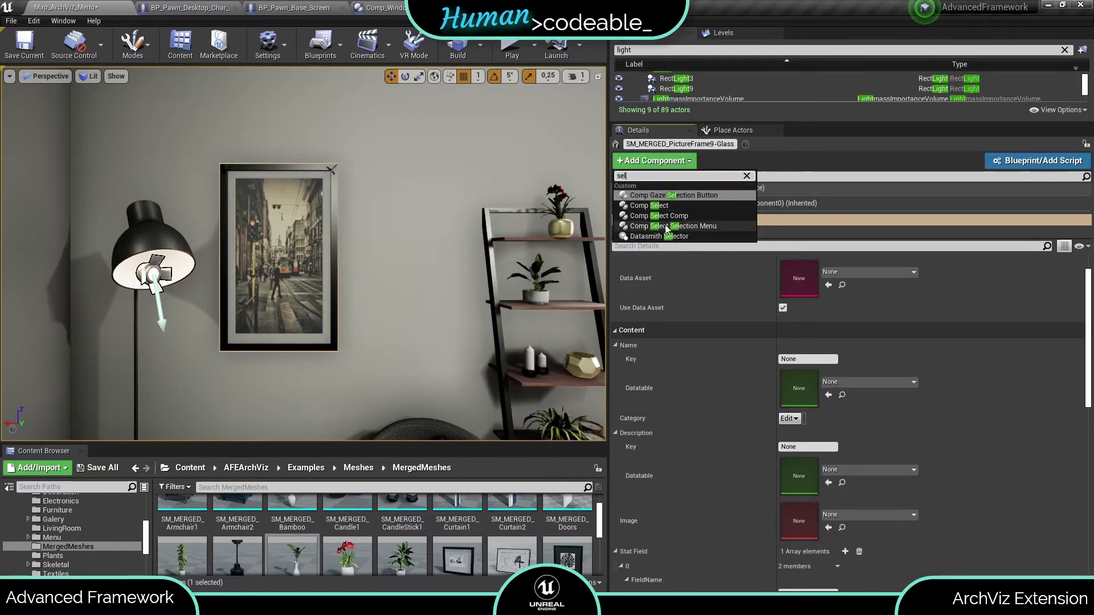
left_click(666, 216)
Give the window object component the component tag 'info'
left_click(679, 232)
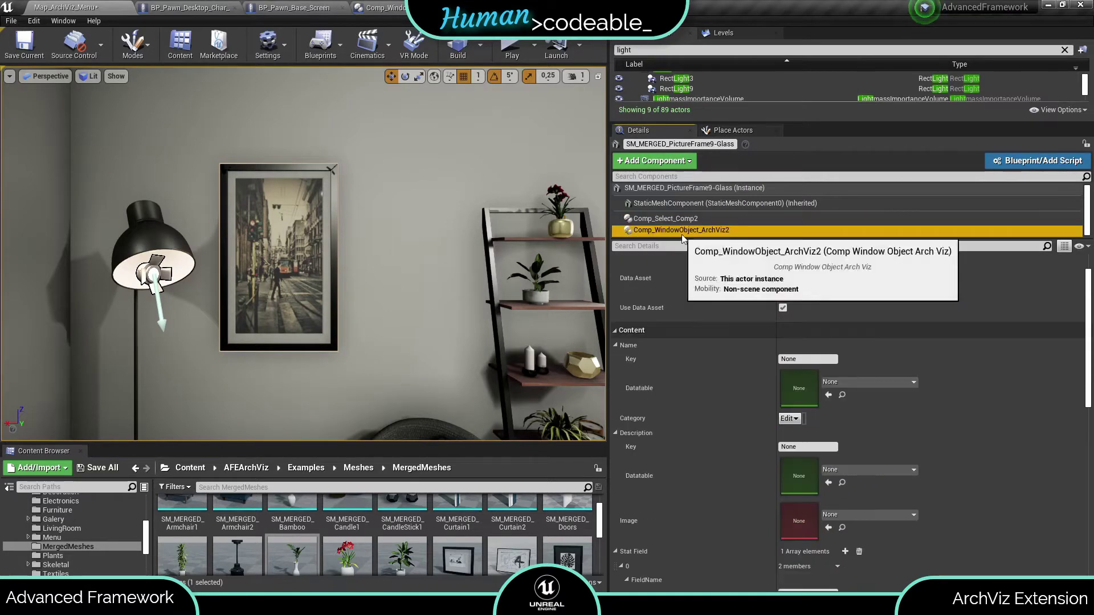
scroll(846, 348, "down", 5)
scroll(846, 348, "down", 2)
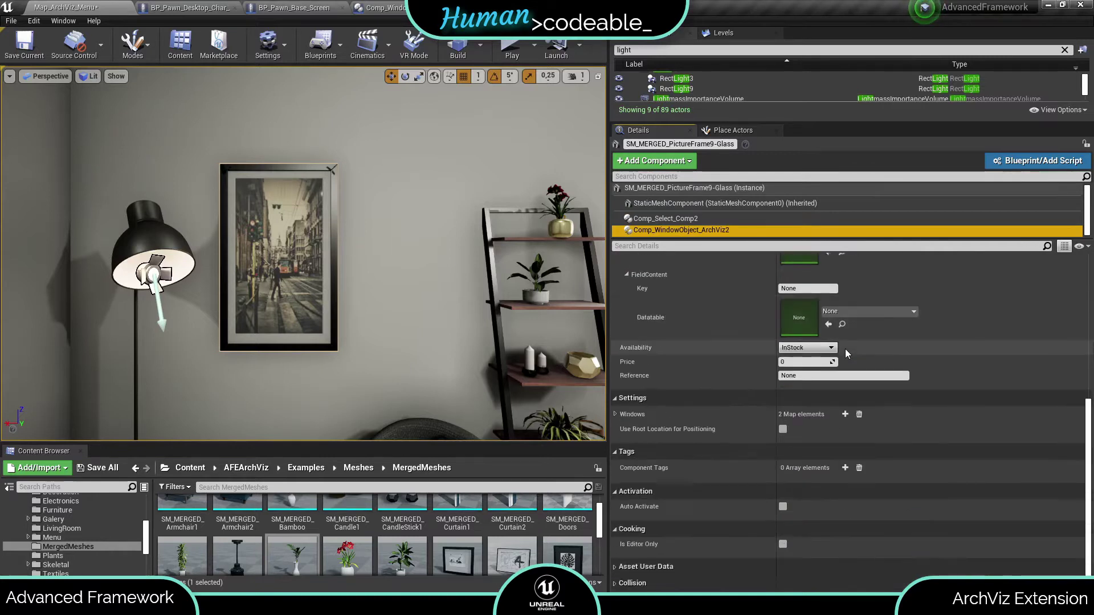
left_click(845, 468)
left_click(798, 483)
type("info")
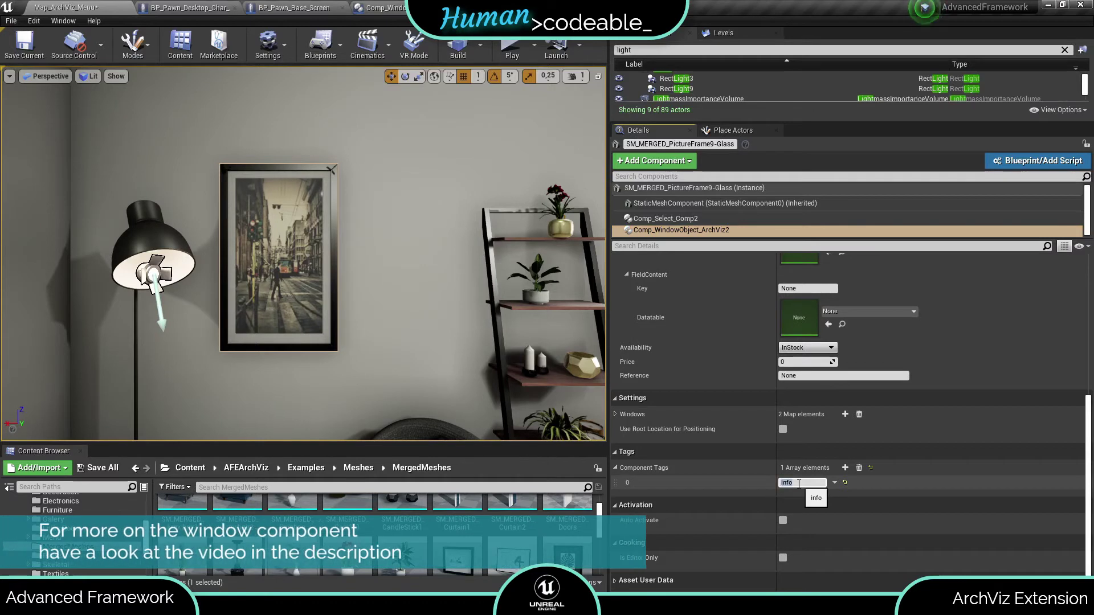
Set the select component's ComponentTagToSearchFor entry to 'info'
left_click(665, 219)
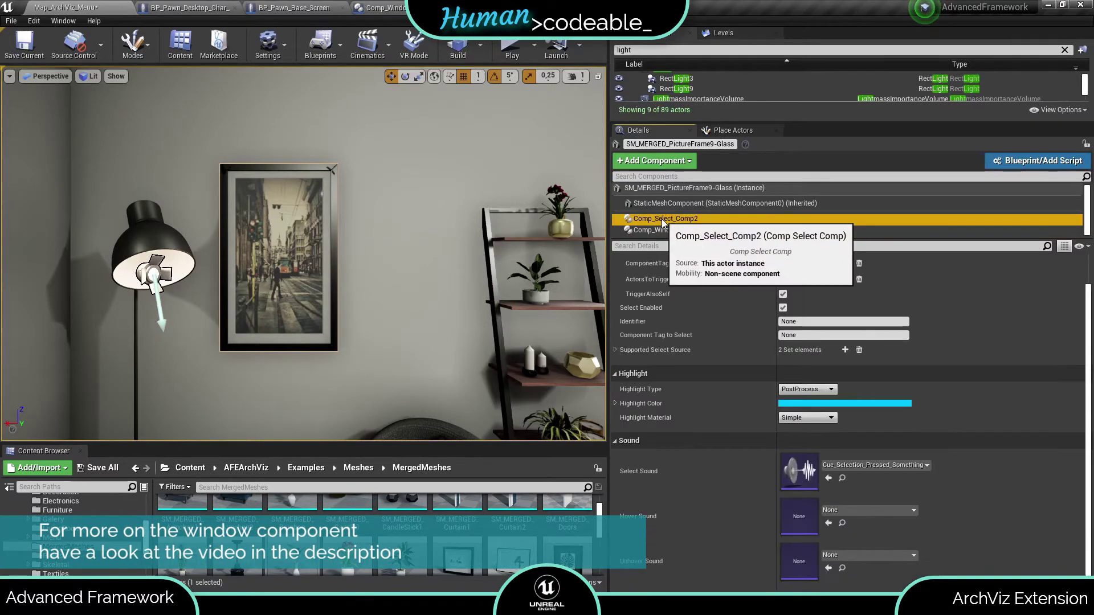
left_click(846, 263)
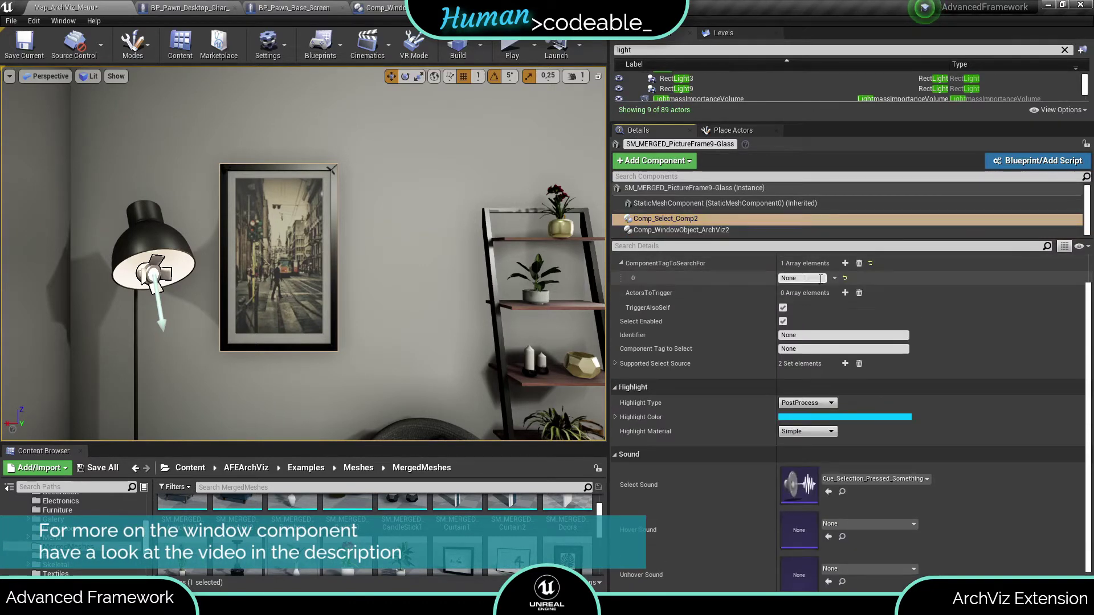
key("BackSpace")
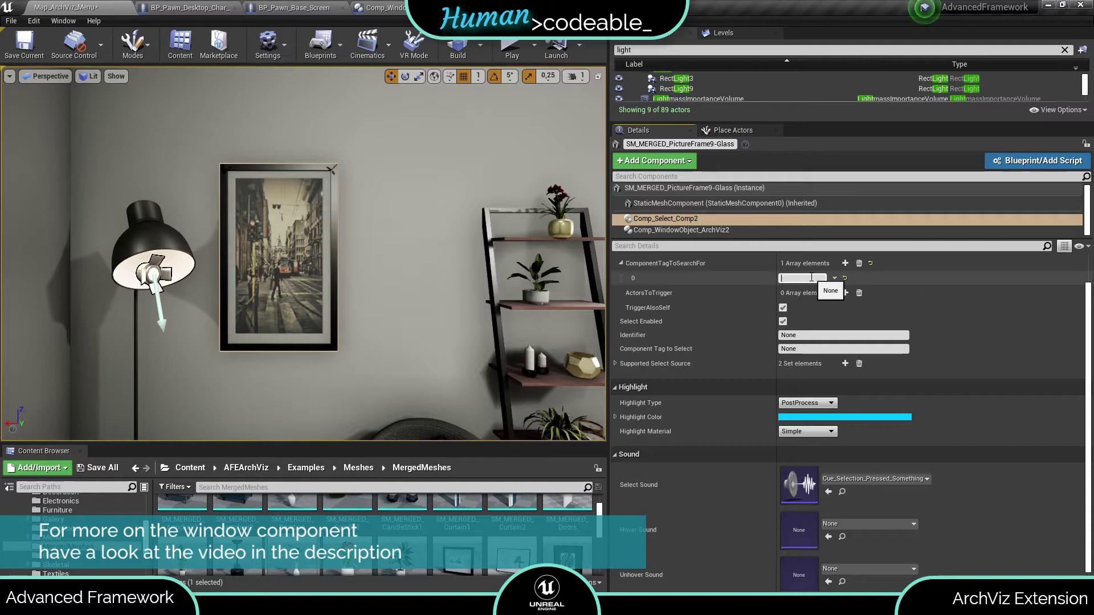
type("info")
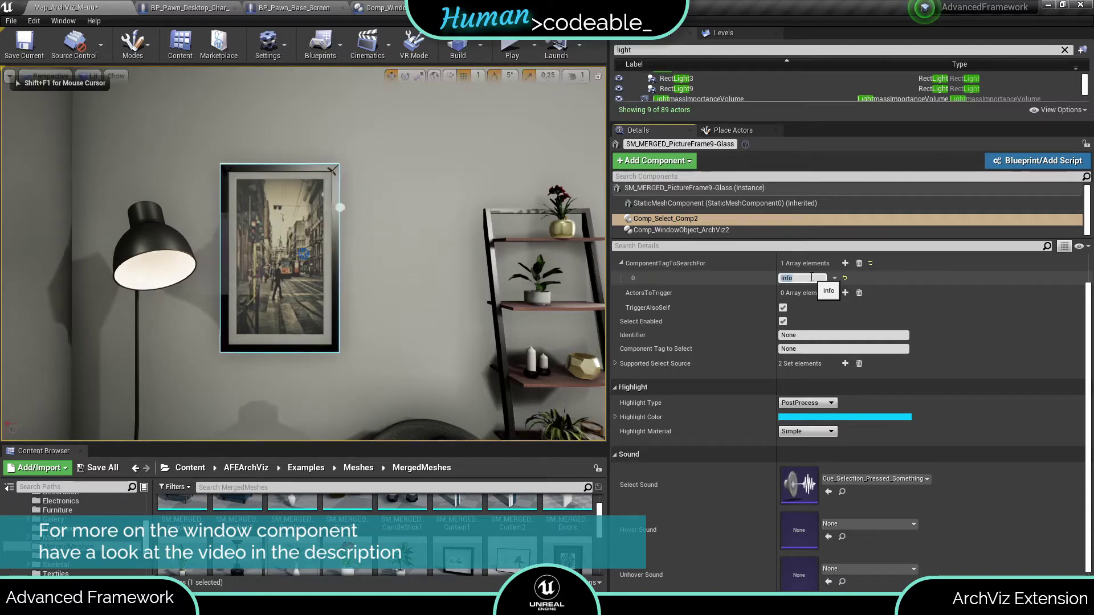
Save the level, then set the first Windows map entry to None
left_click(39, 47)
left_click(678, 229)
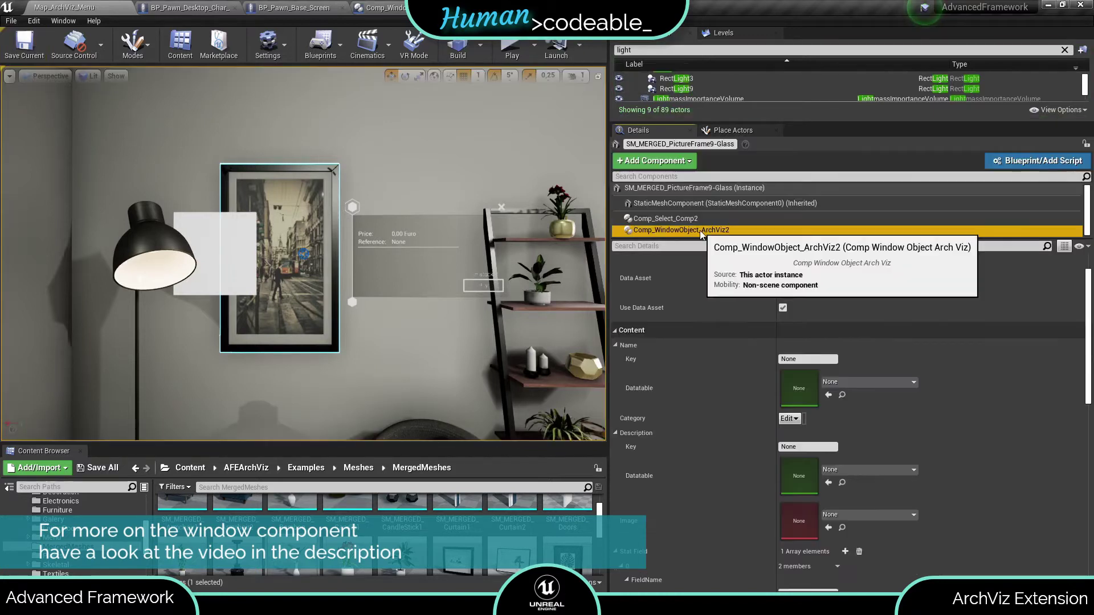
scroll(739, 343, "down", 4)
scroll(737, 339, "down", 8)
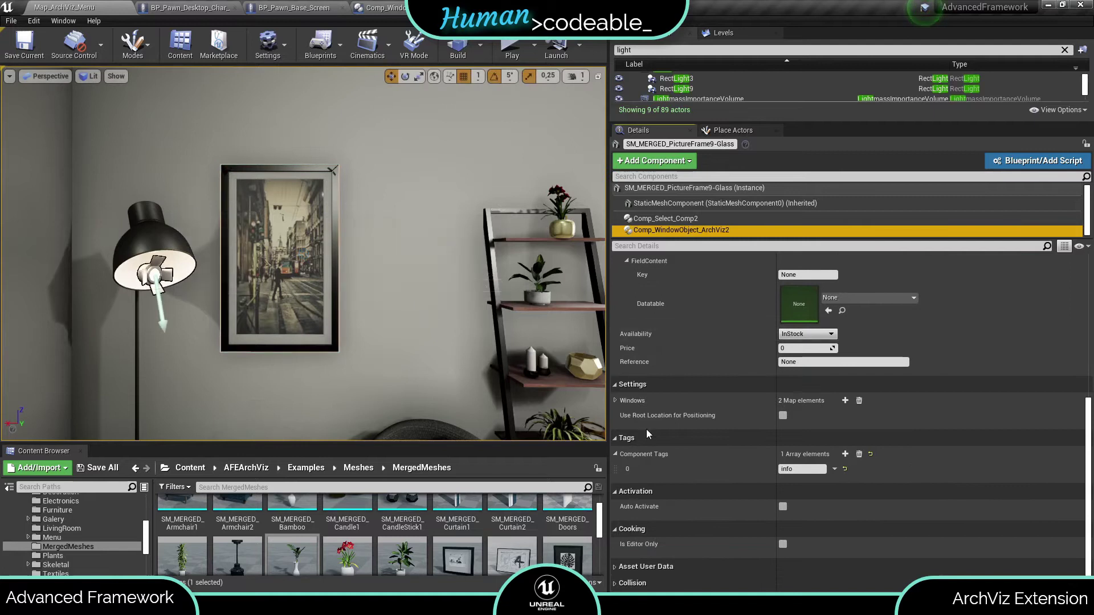
left_click(615, 401)
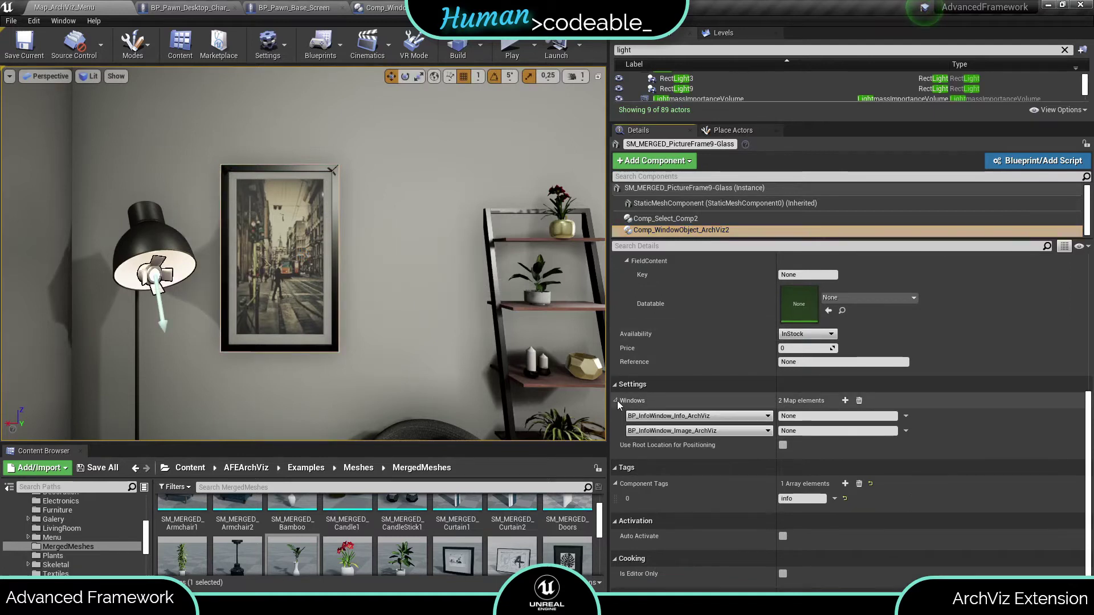
left_click(660, 417)
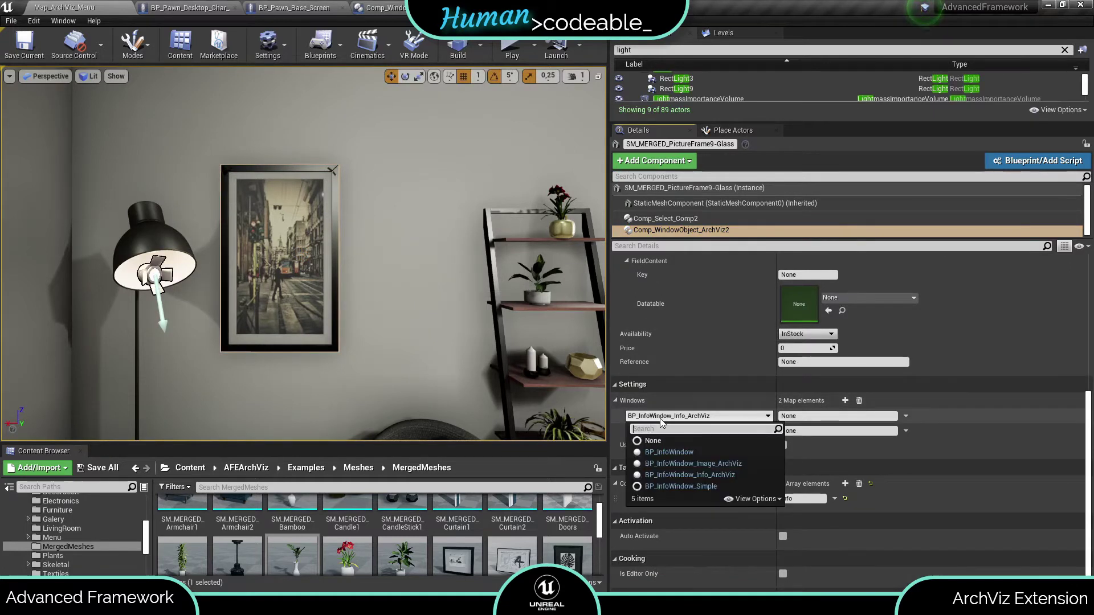
left_click(660, 418)
left_click(661, 436)
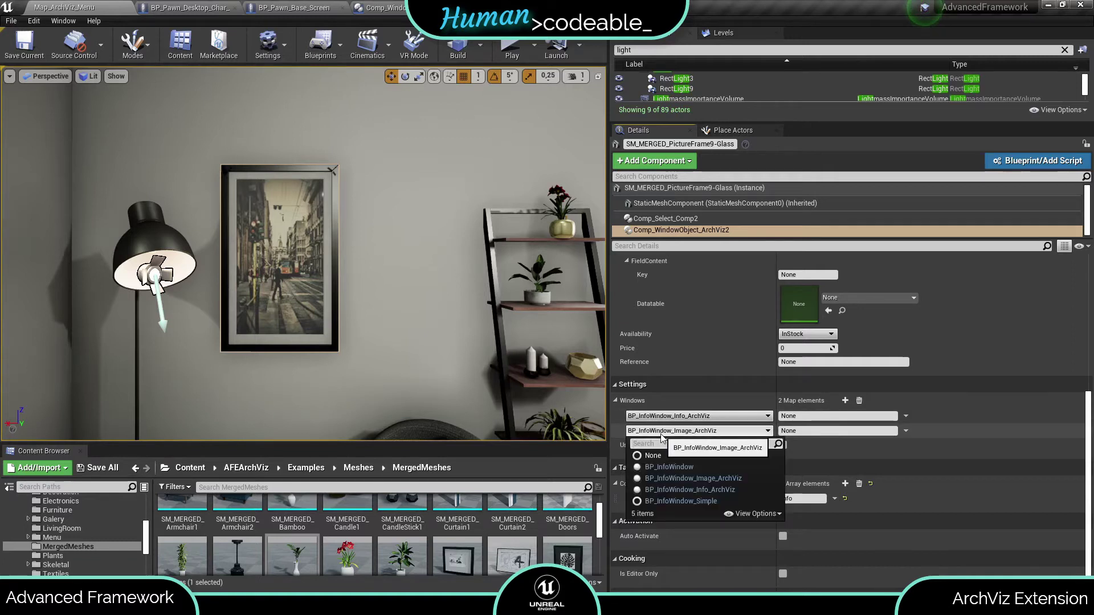
left_click(661, 433)
left_click(659, 417)
left_click(655, 440)
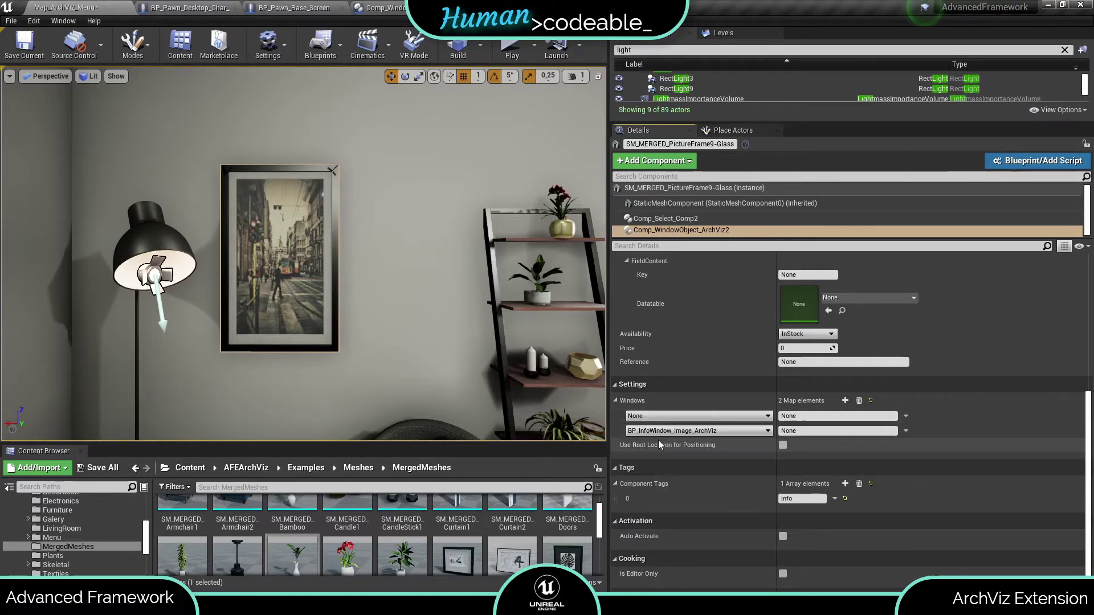
Set the window component's Image property to the InfoWindowExample texture
scroll(705, 369, "up", 5)
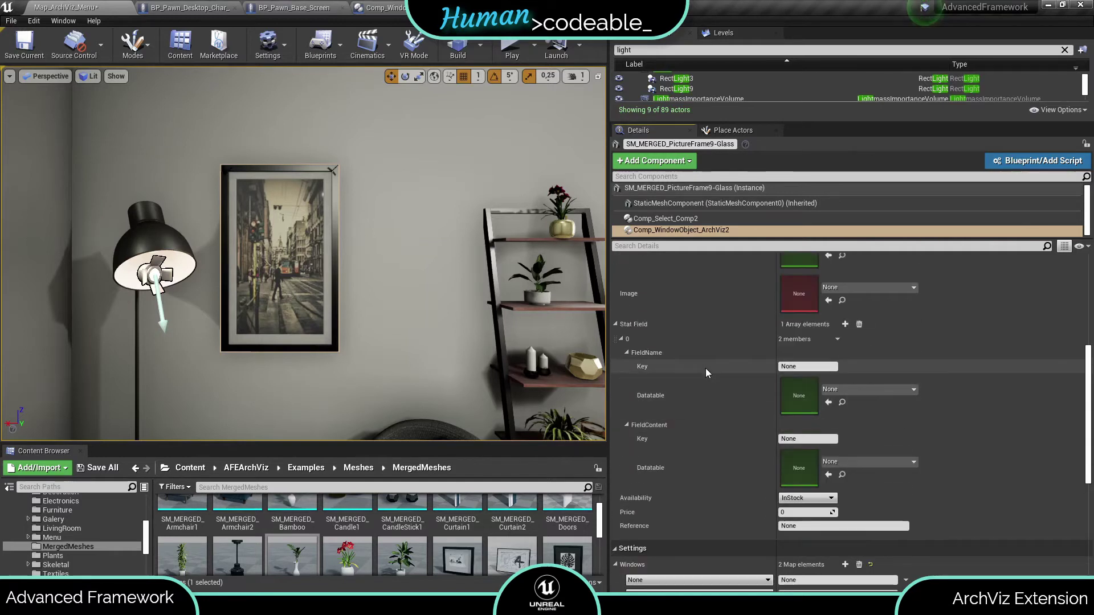
left_click(866, 344)
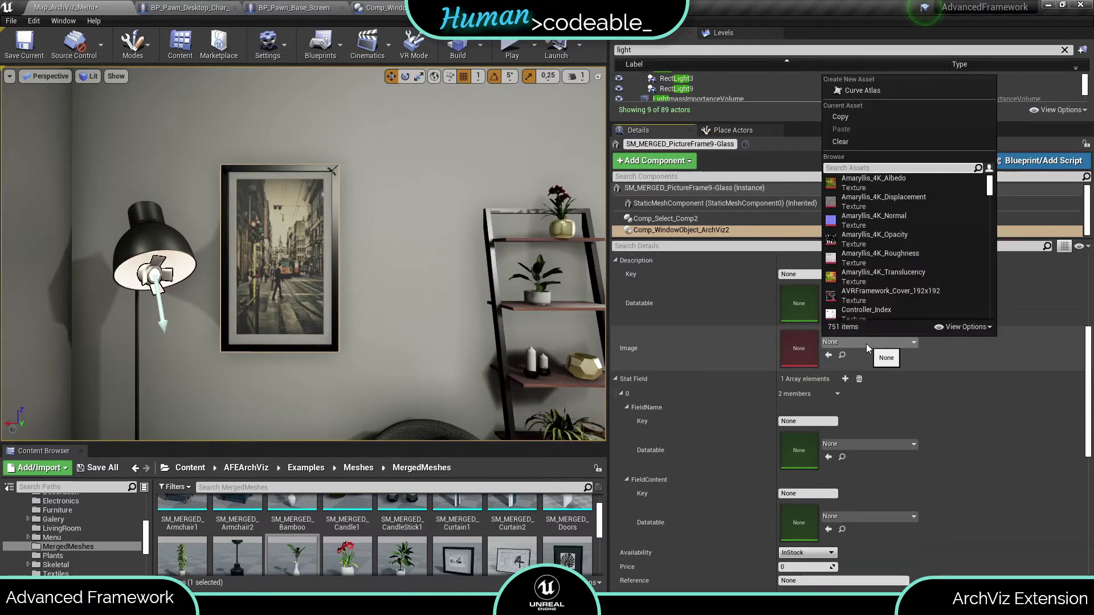
type("exm")
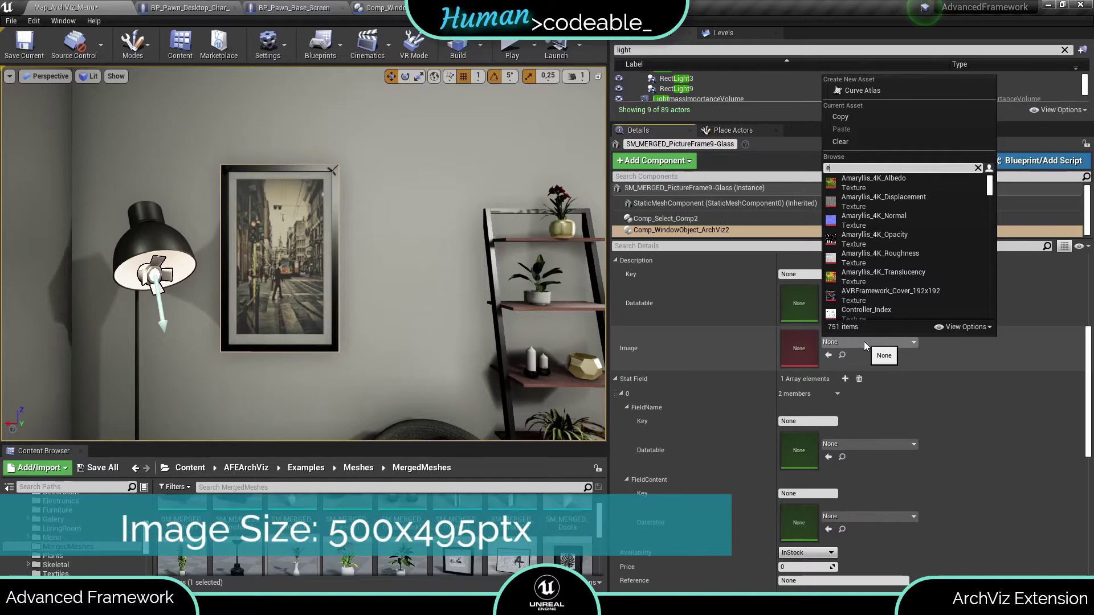
key("BackSpace")
type("am")
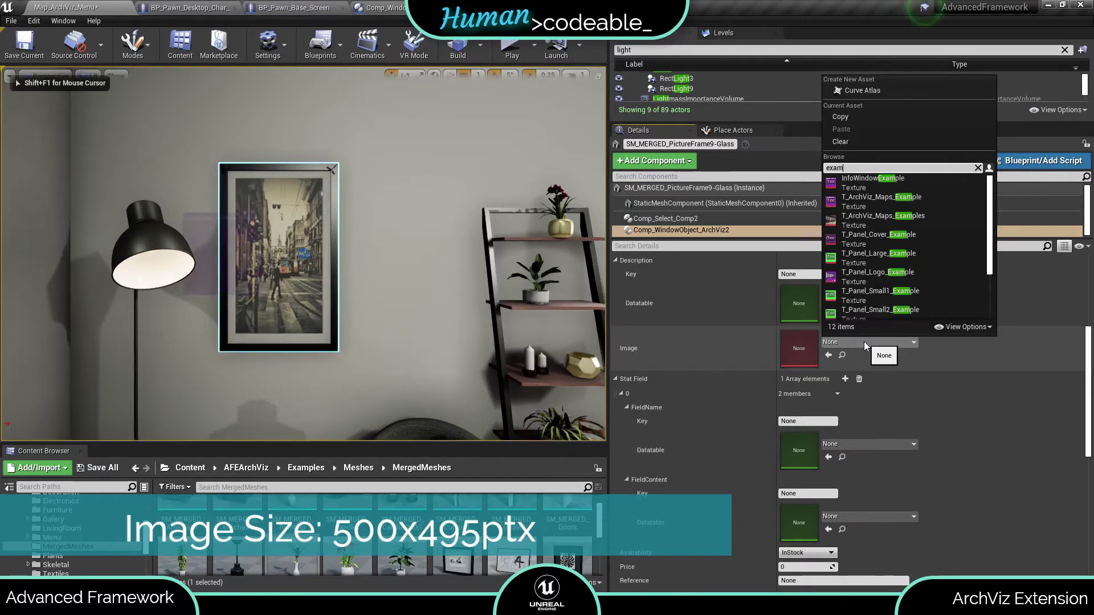
mouse_move(861, 181)
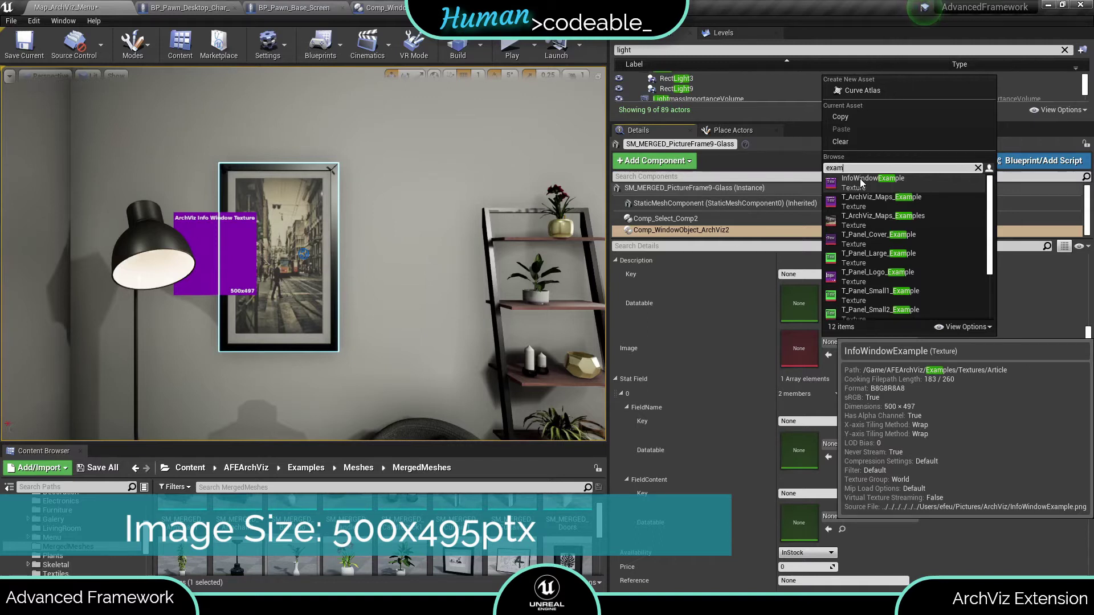
left_click(861, 180)
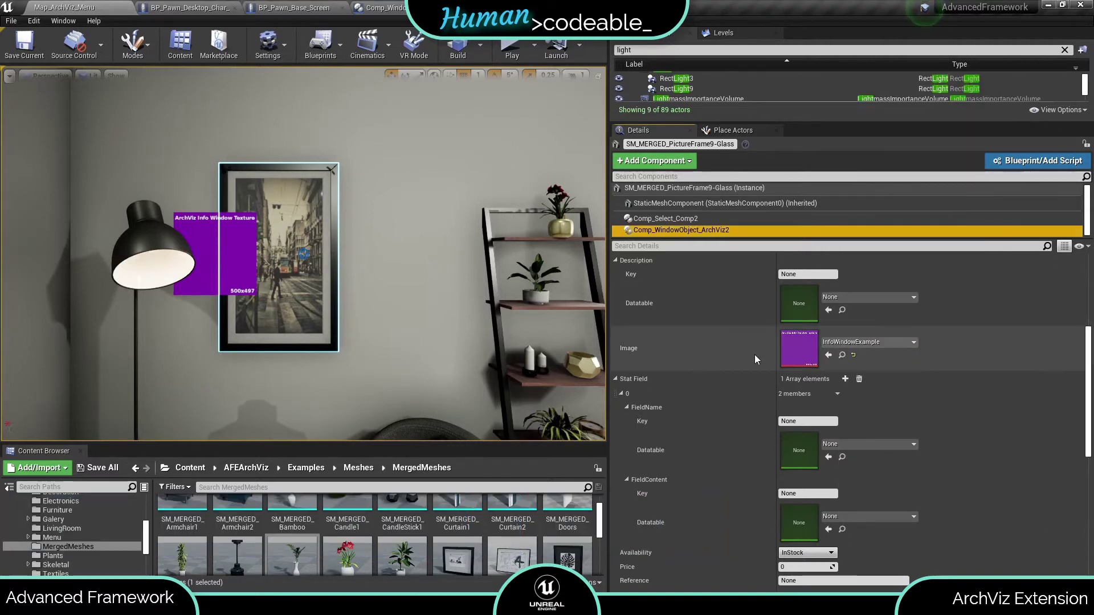
scroll(749, 347, "down", 3)
scroll(747, 342, "down", 4)
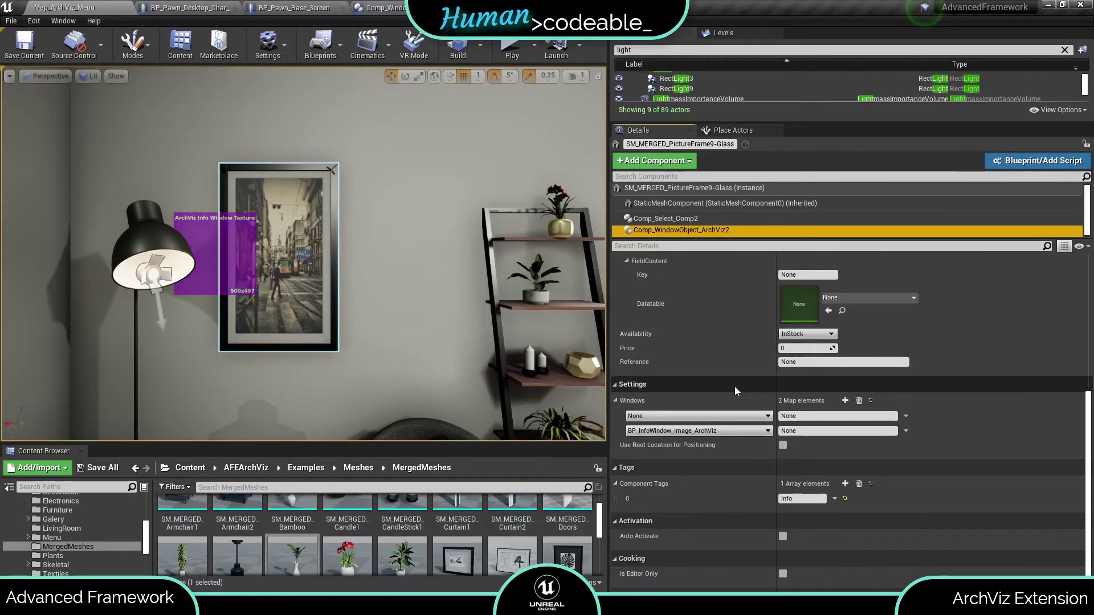
Set the first Windows entry to BP_InfoWindow_Info_ArchViz
left_click(687, 416)
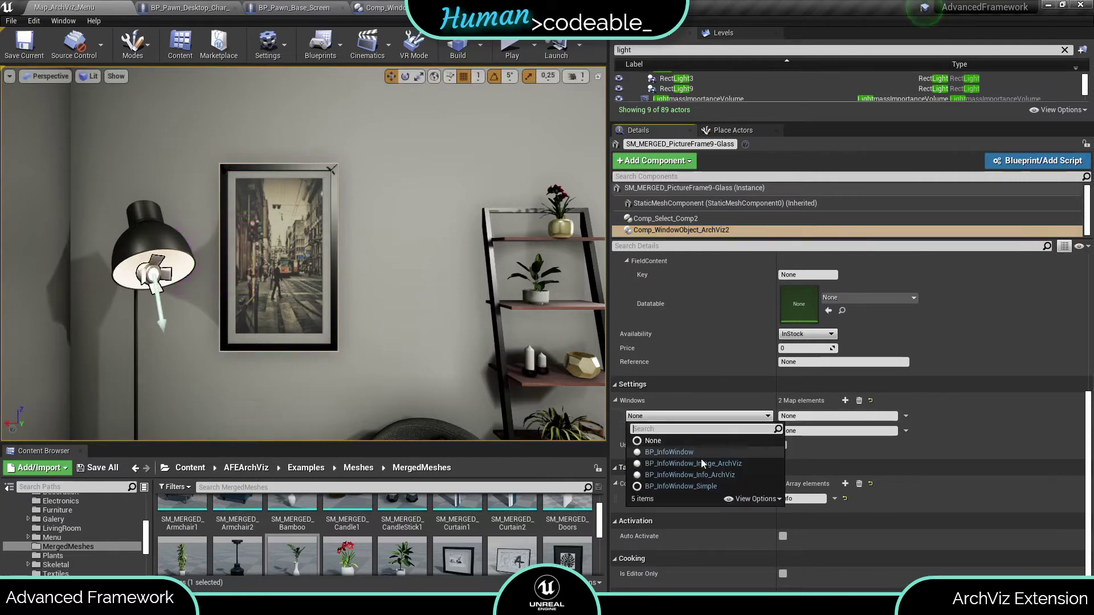
left_click(704, 475)
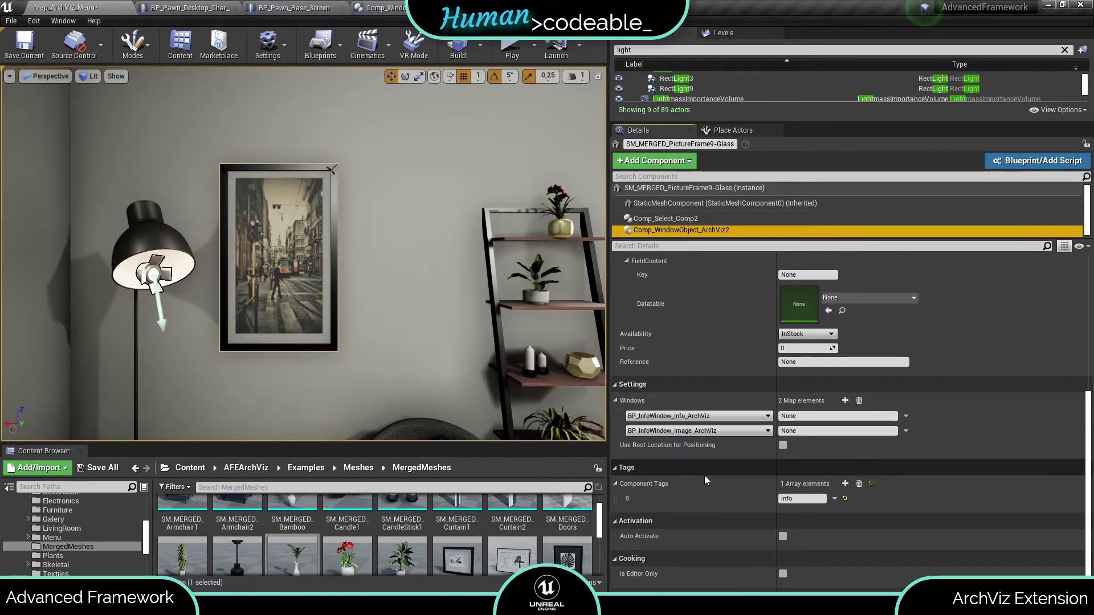
scroll(733, 421, "up", 1)
scroll(733, 420, "up", 6)
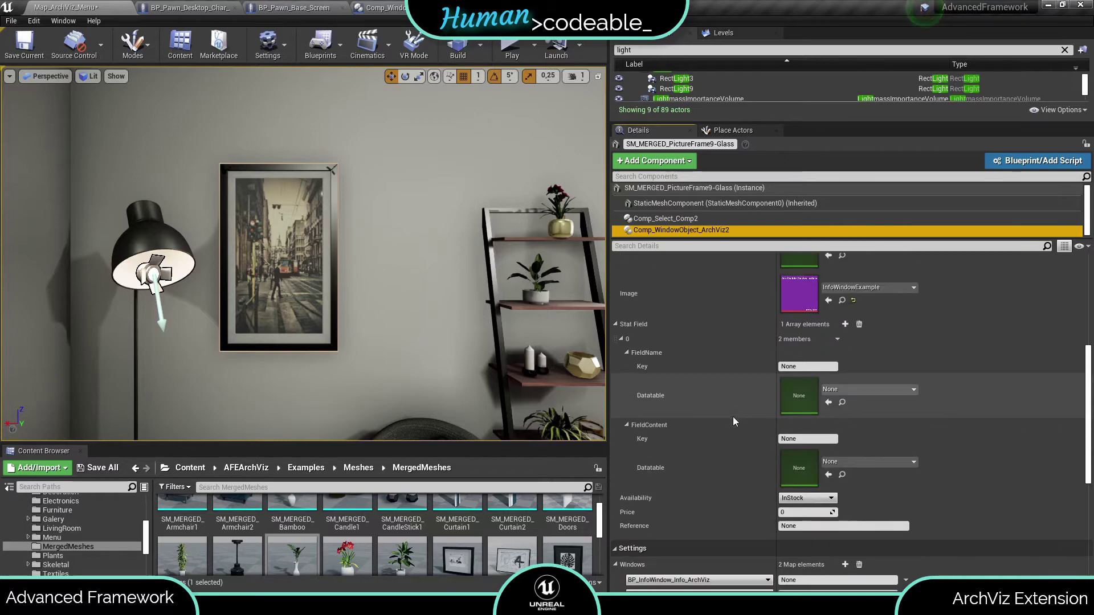
scroll(732, 417, "up", 2)
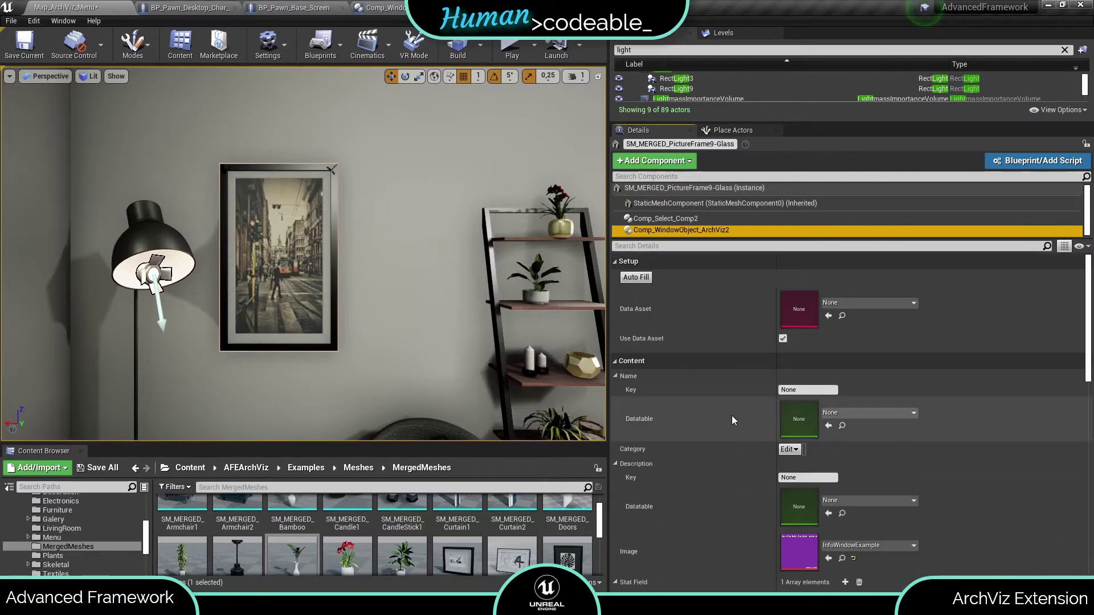
scroll(728, 385, "down", 2)
scroll(728, 385, "down", 1)
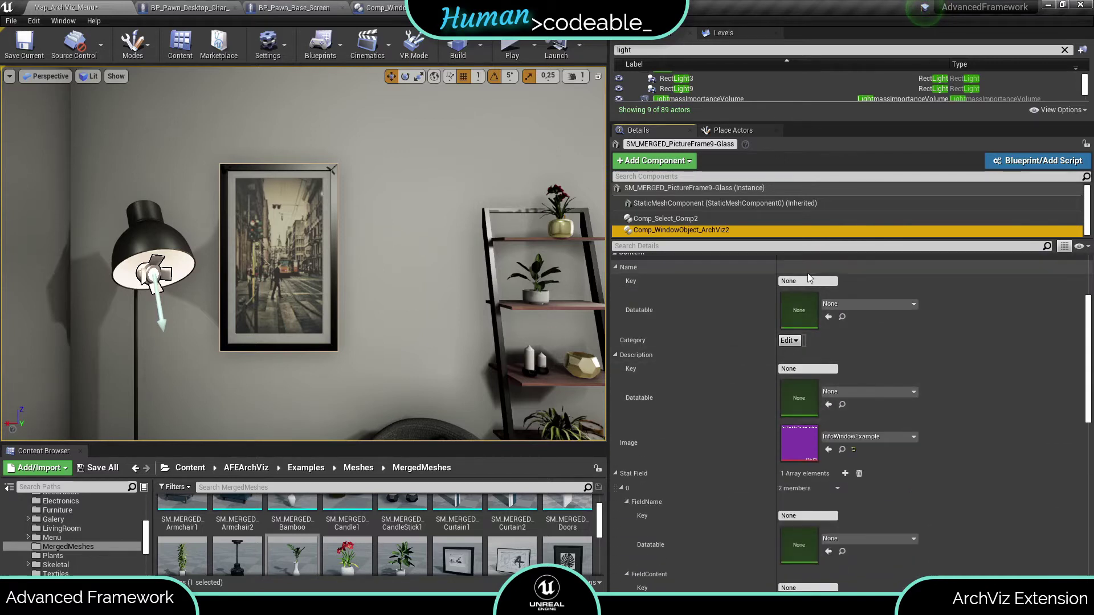
Enter 'Example Name' as the name key and the example line-break text as description key
left_click(814, 280)
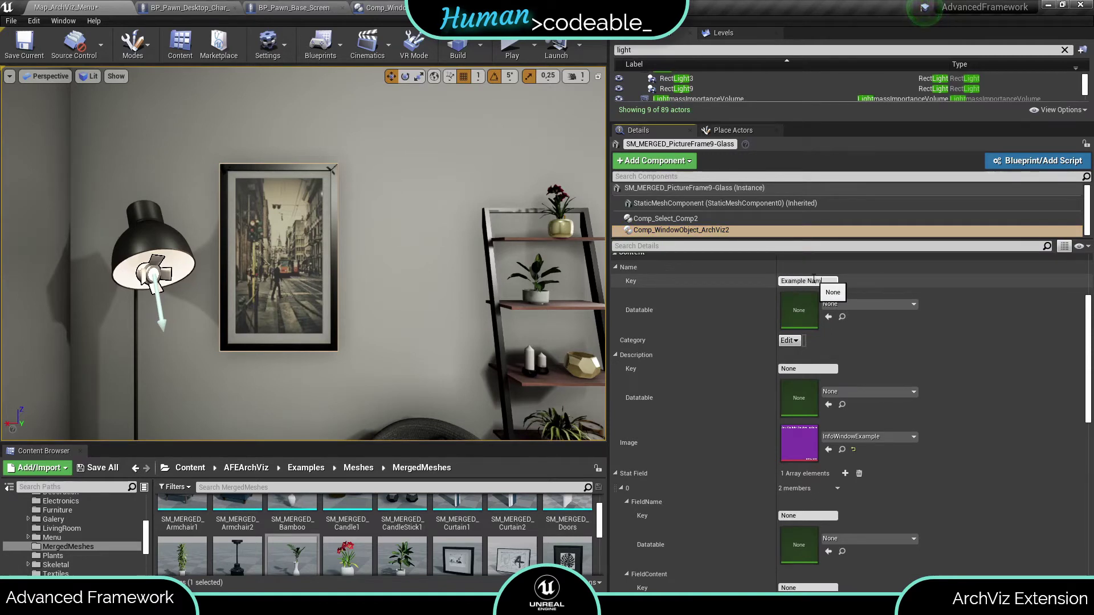
key("Return")
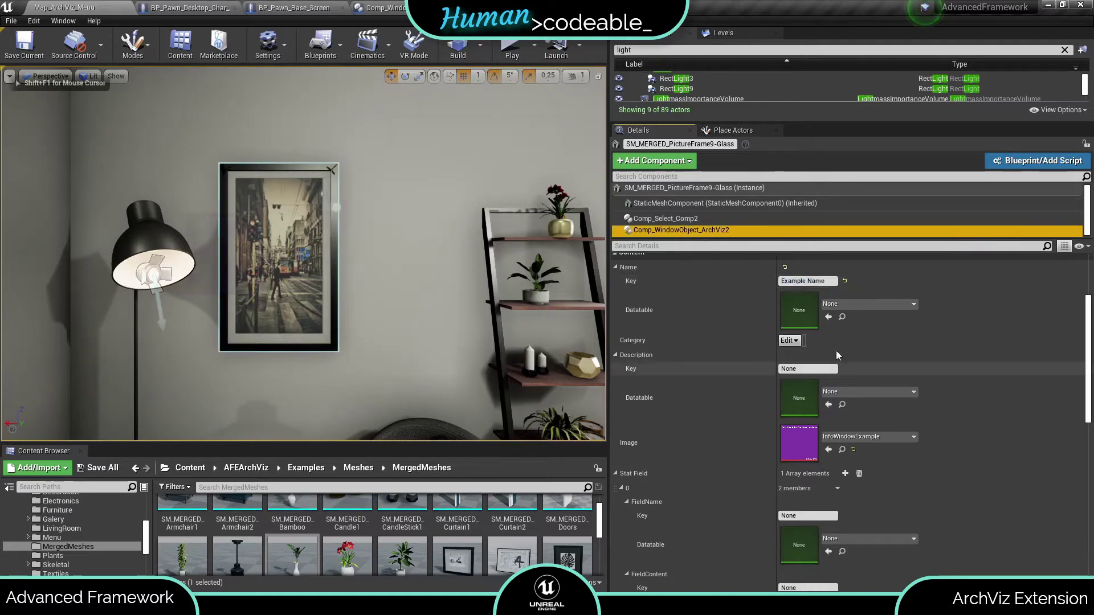
left_click(804, 369)
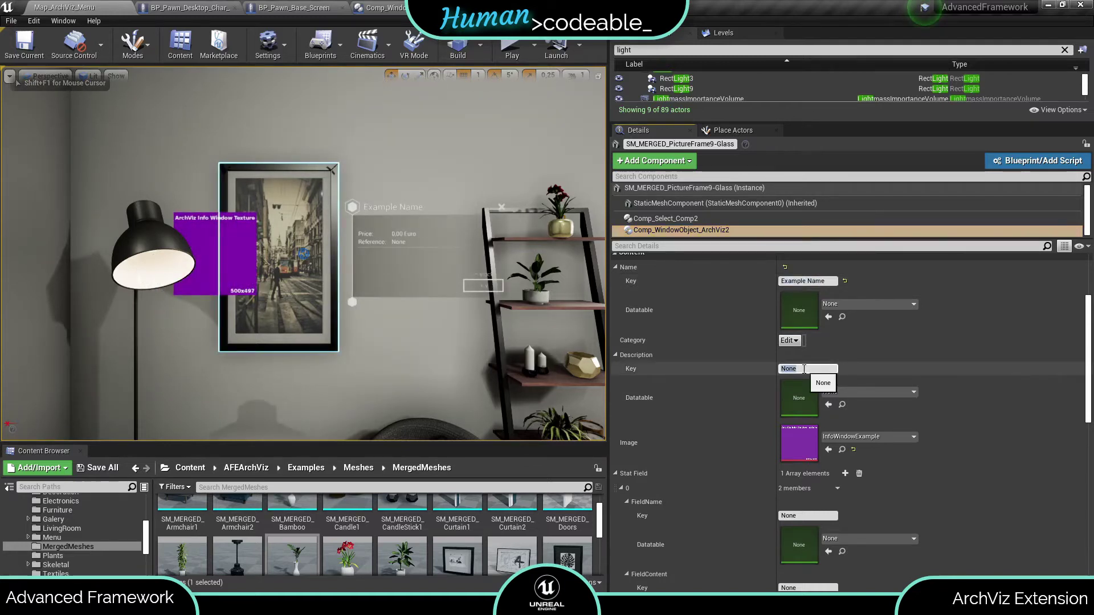
type("Exam")
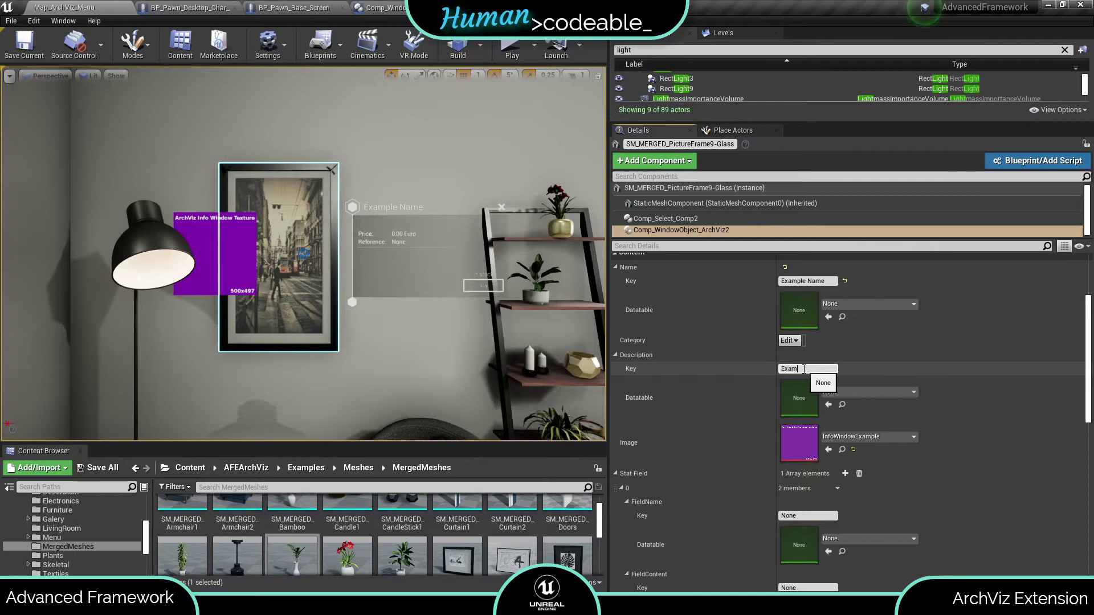
type("ple D")
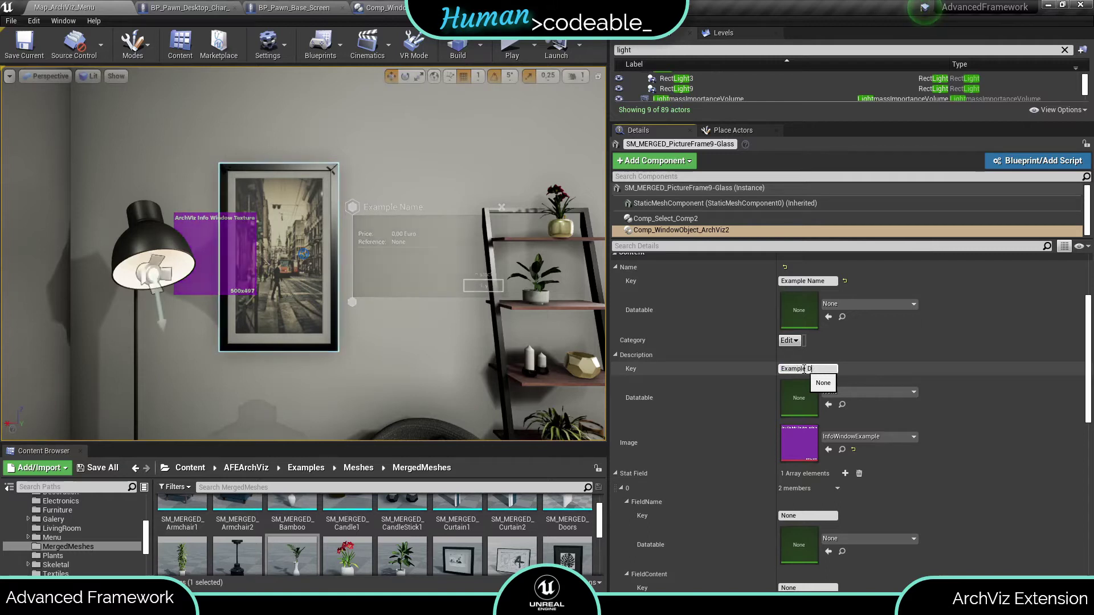
type("escription: ")
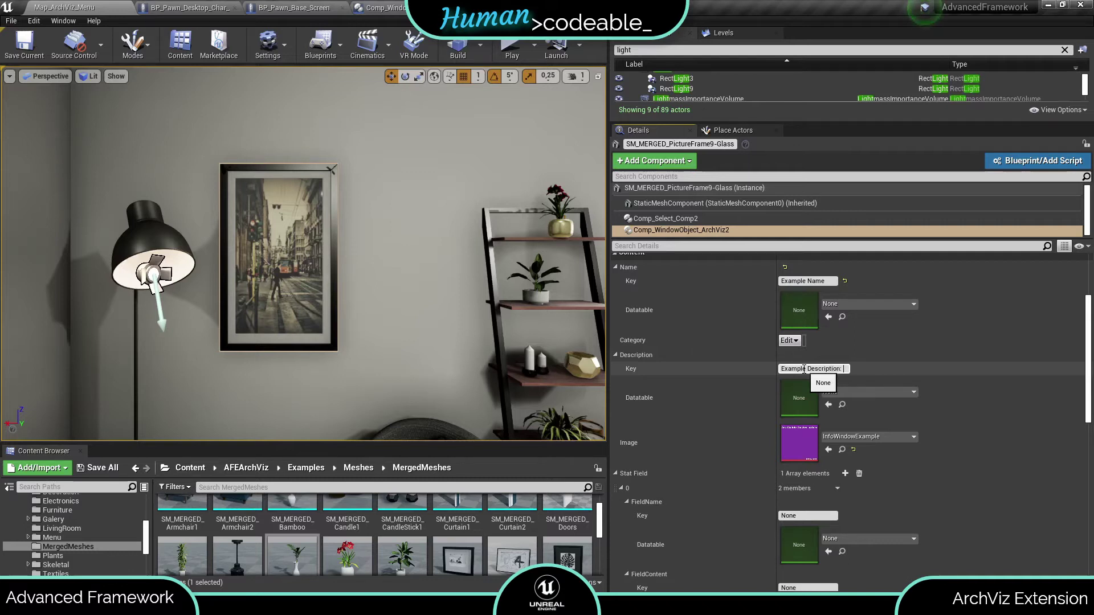
type("As you can see the line break is handled a")
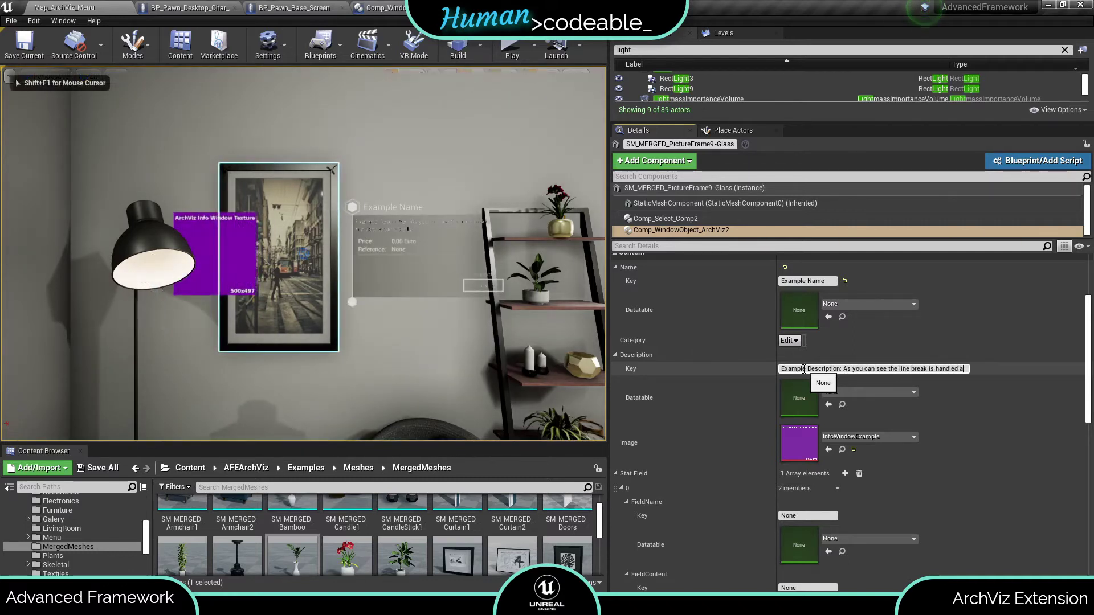
type("utomatically.")
key("Return")
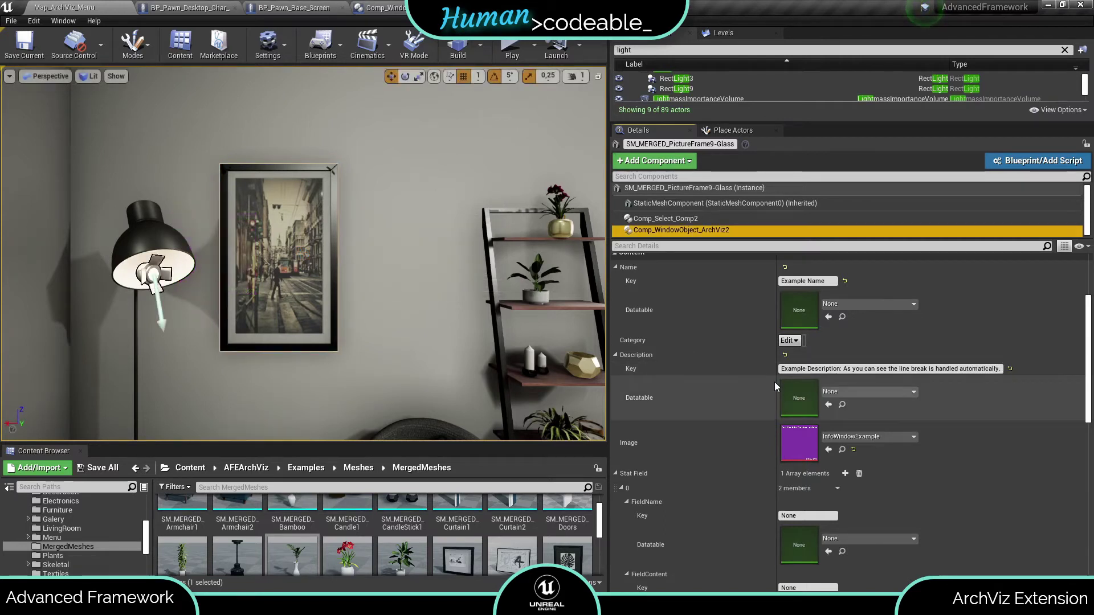
scroll(774, 384, "down", 3)
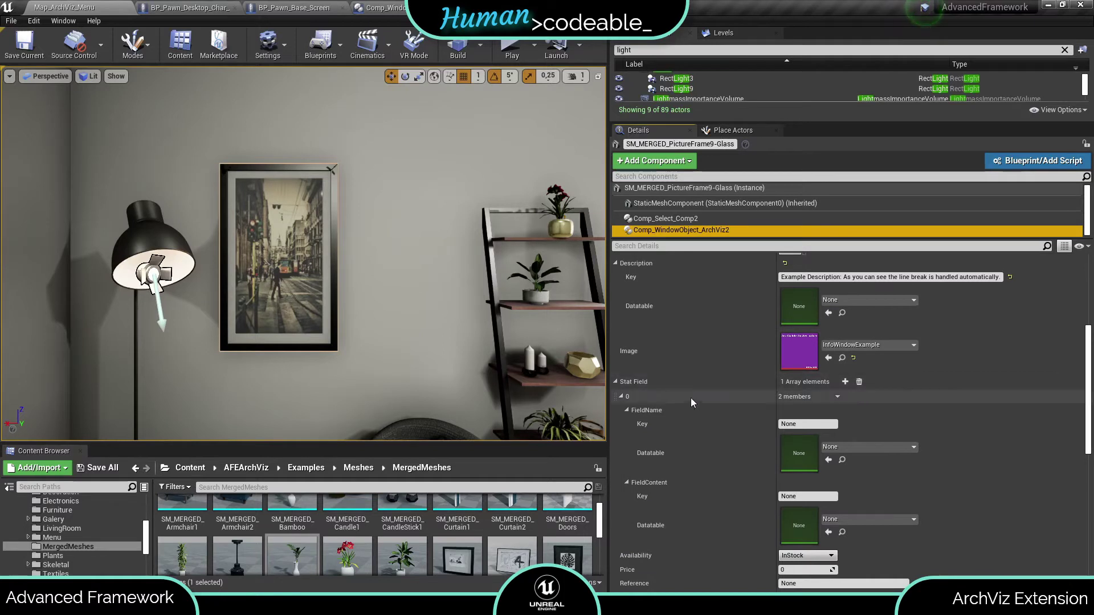
Fill the first Stat Field row with 'Stat Name' and 'Stat Content'
scroll(709, 387, "down", 2)
scroll(709, 387, "down", 1)
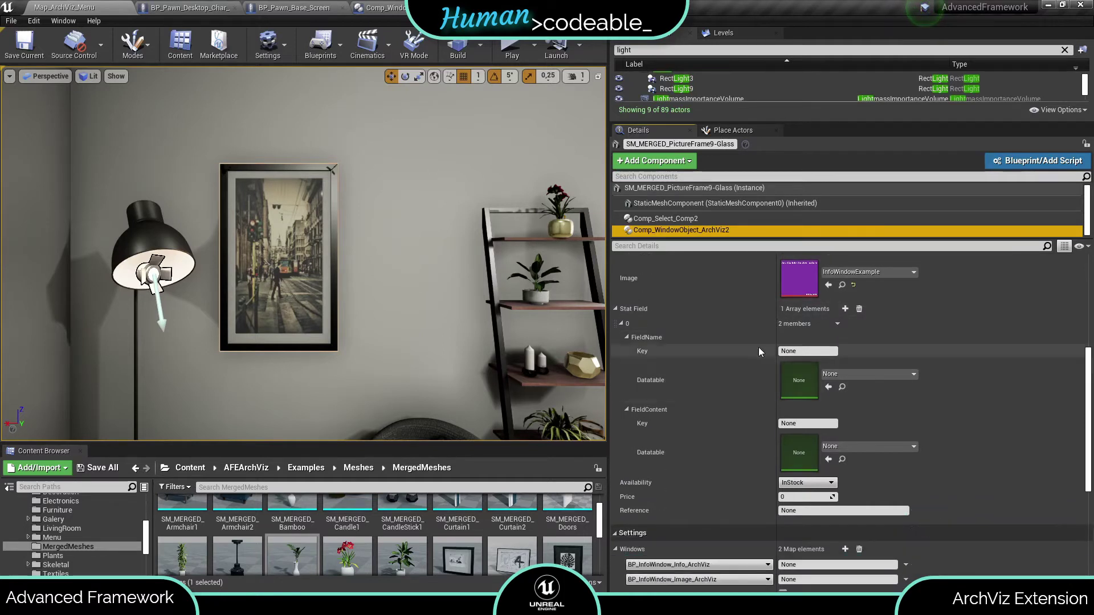
left_click(805, 351)
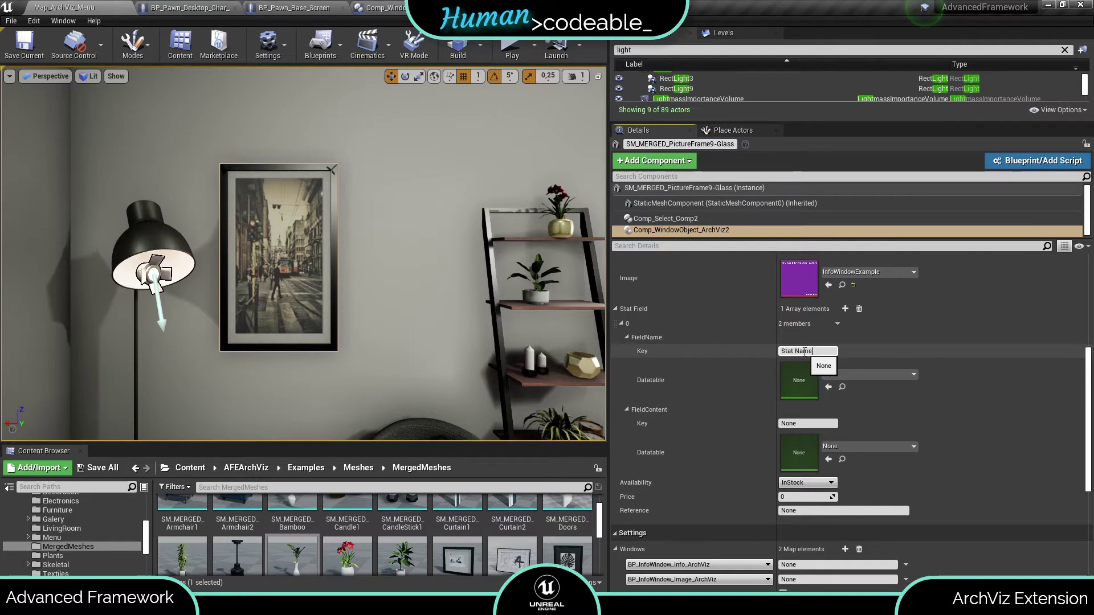
left_click(804, 423)
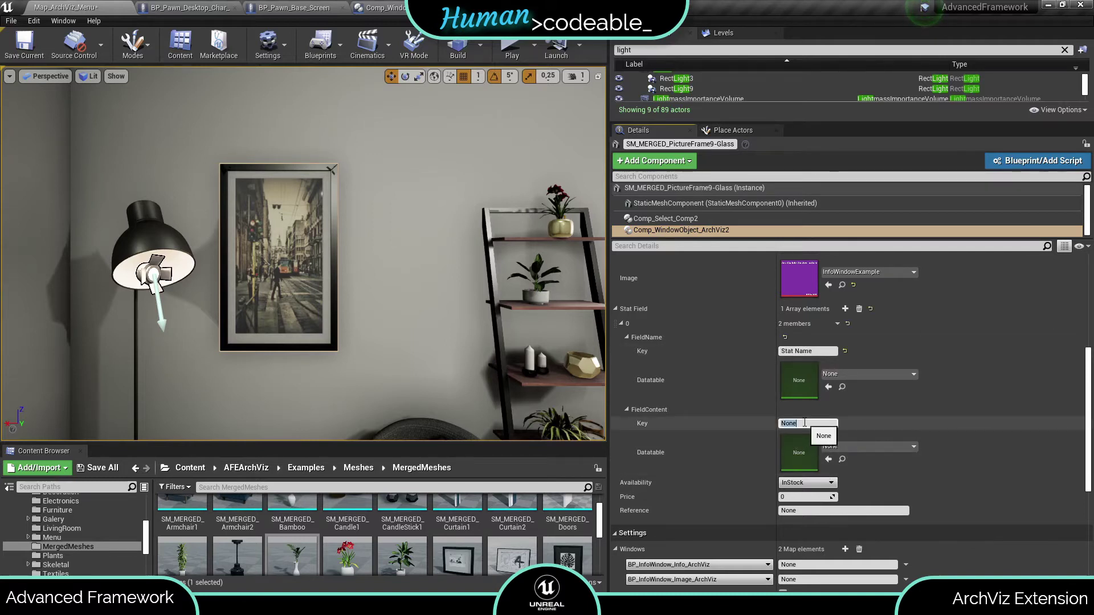
type("Stat Content")
Add a second stat row 'More Names' / 'More Content', save the map, and collapse Stat Field
left_click(845, 308)
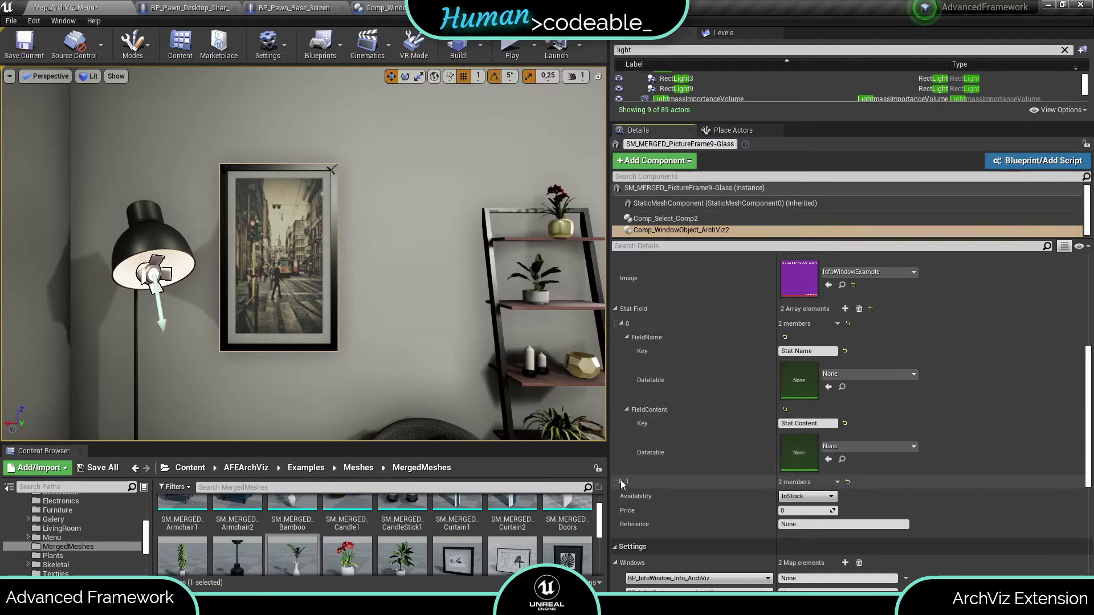
left_click(621, 482)
left_click(797, 509)
type("More Stat Names")
key("Tab")
type("More Content")
key("shift+Tab")
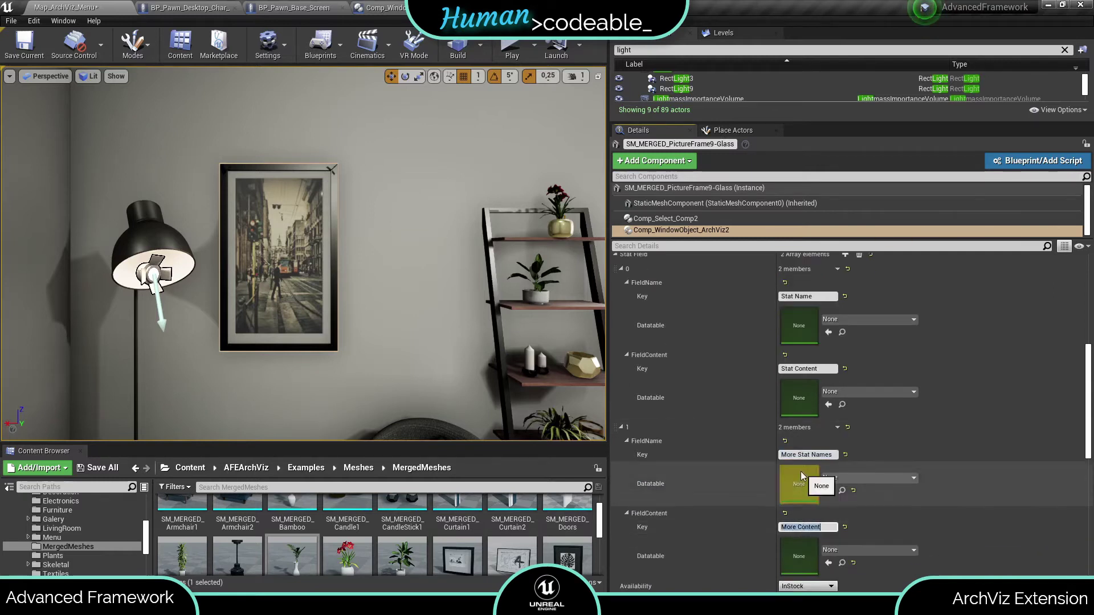
type("More Names")
key("ctrl+s")
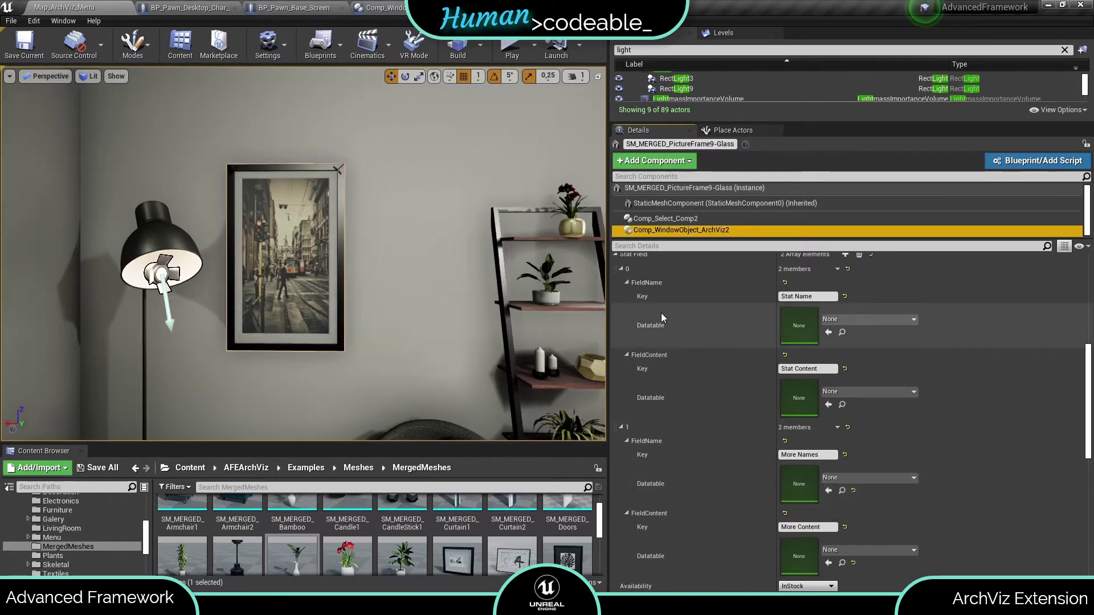
left_click(616, 254)
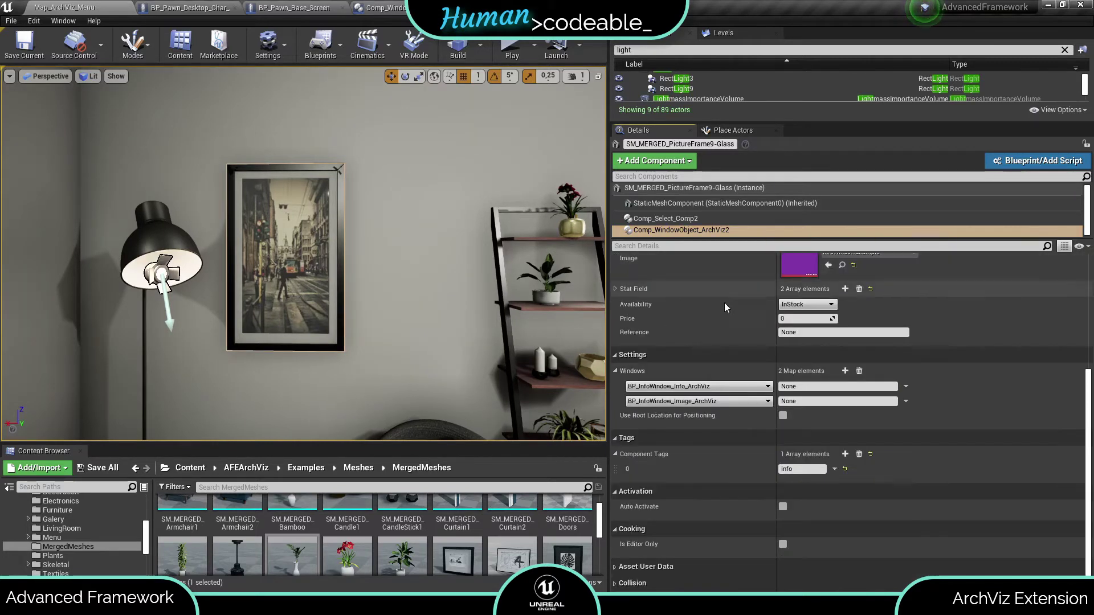
Set the frame to Unavailable, price 12000, add a reference, and start Play to test
left_click(809, 306)
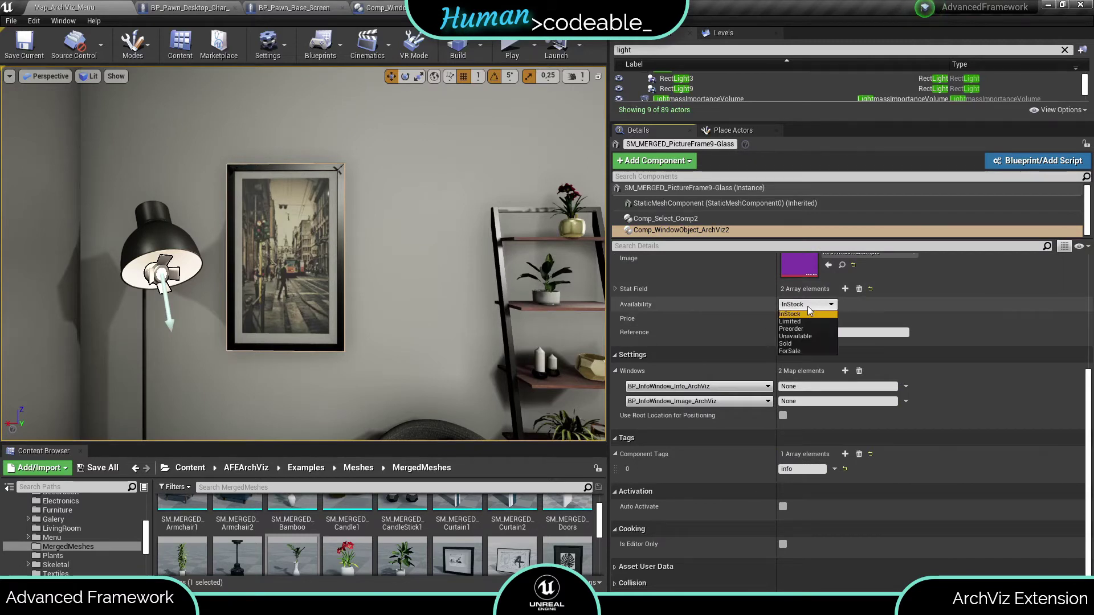
left_click(805, 337)
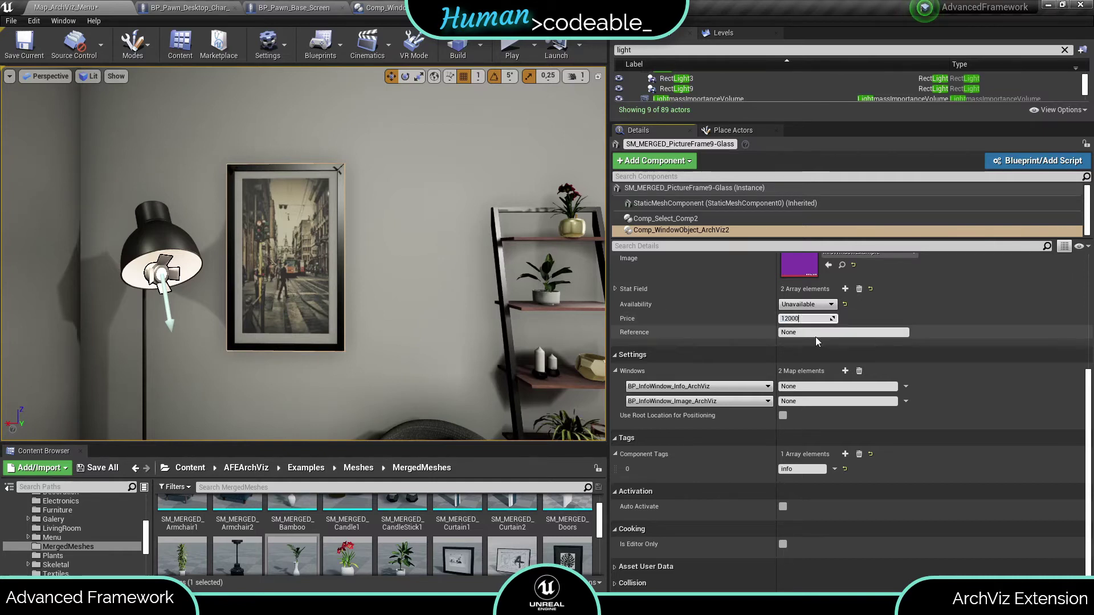
left_click(816, 332)
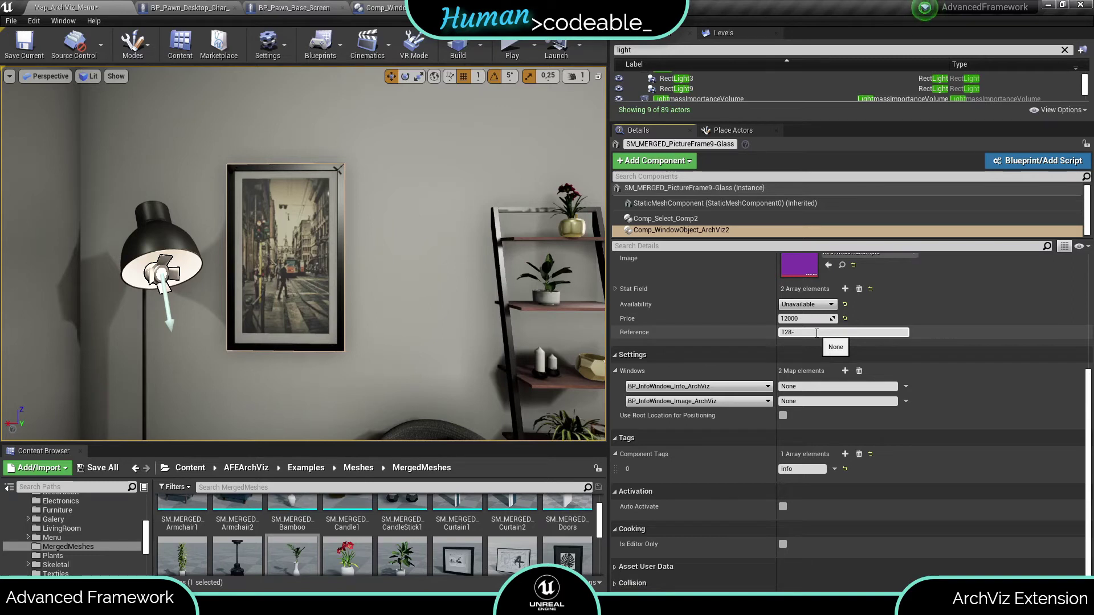
key("alt+p")
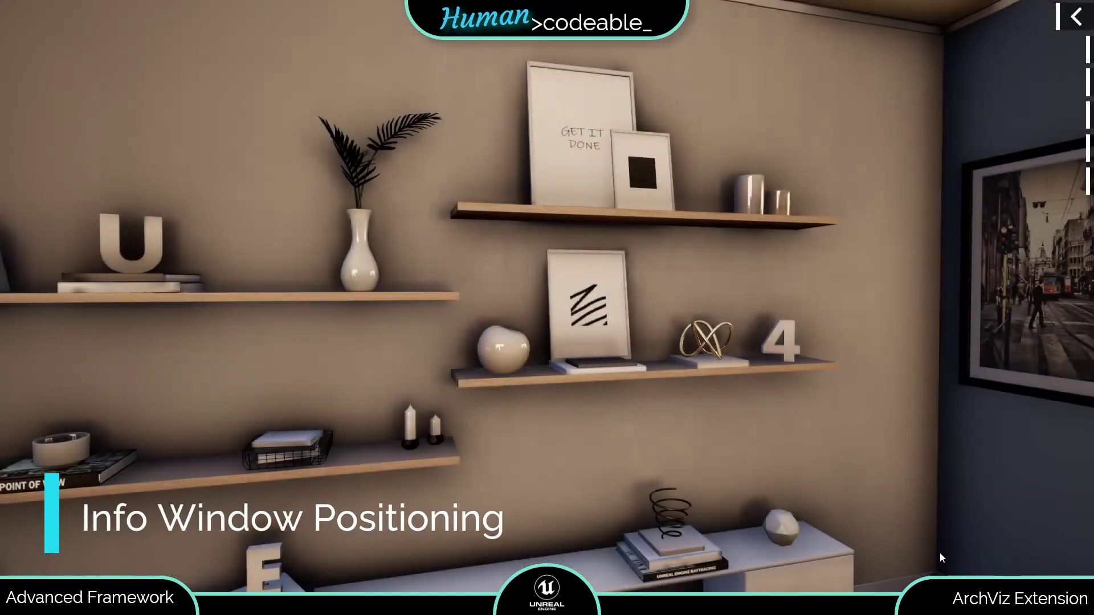
Show the info windows for the Endless Knot, the Fern (full panel) and the Candleholder
left_click(709, 351)
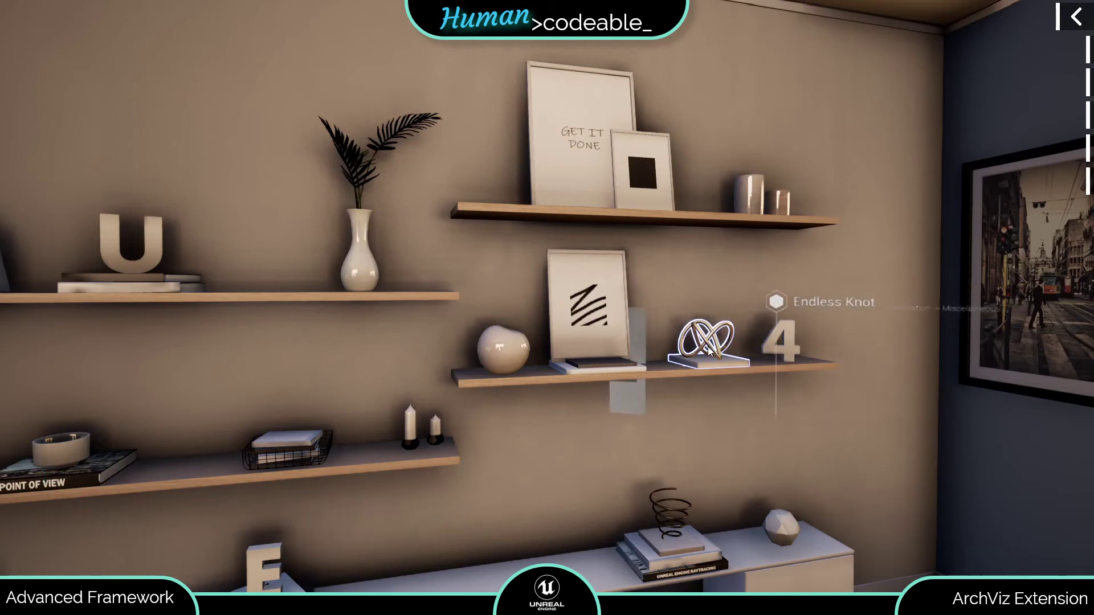
left_click(359, 263)
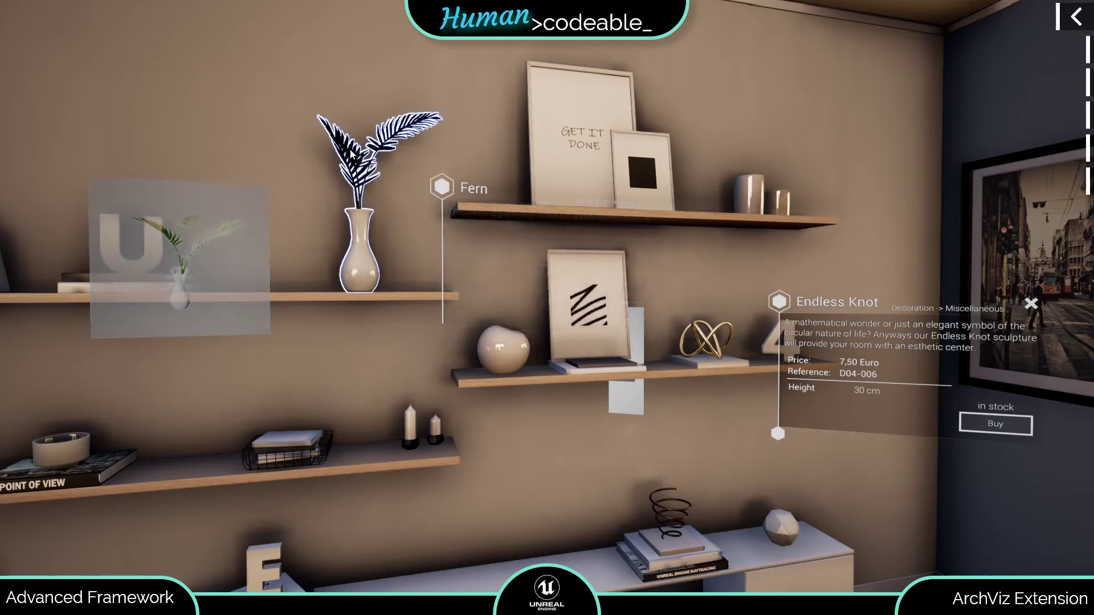
left_click(396, 144)
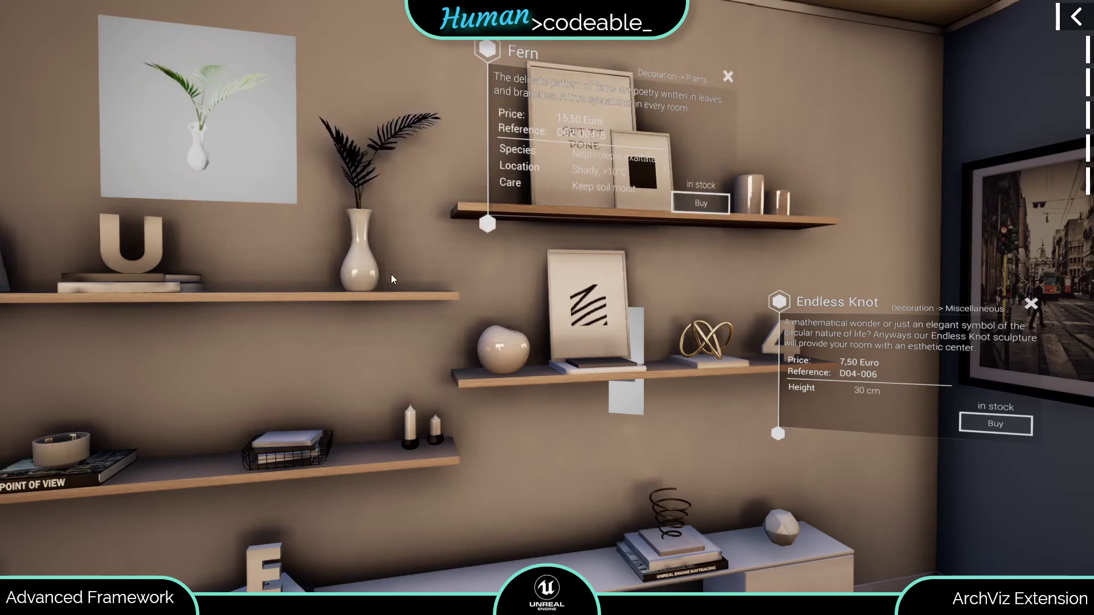
left_click(410, 432)
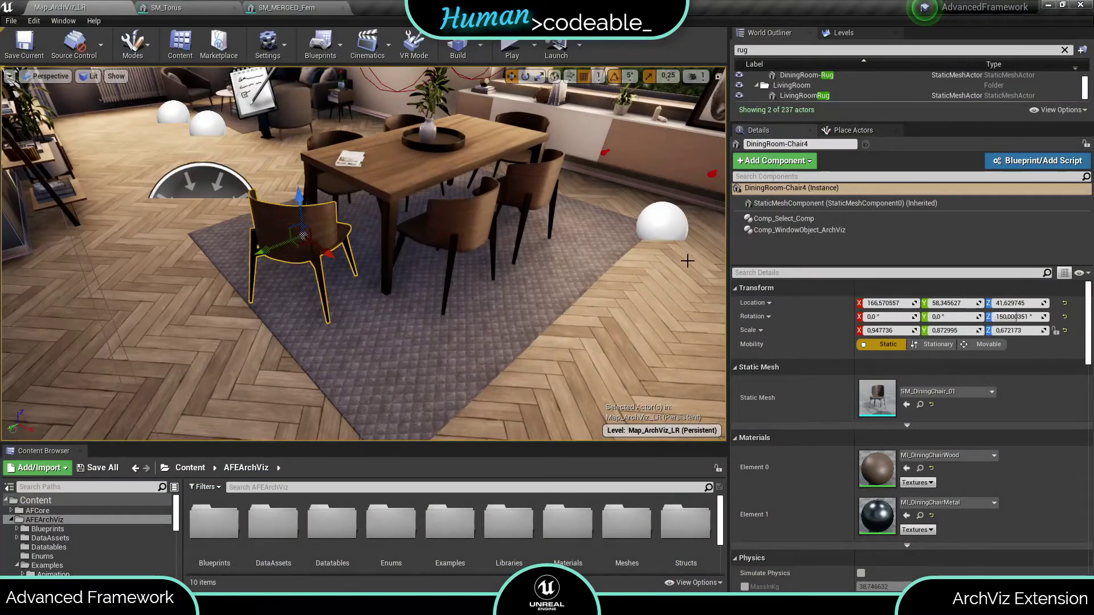
Inspect the chair's info and image window entries and test its info window in Play
left_click(789, 229)
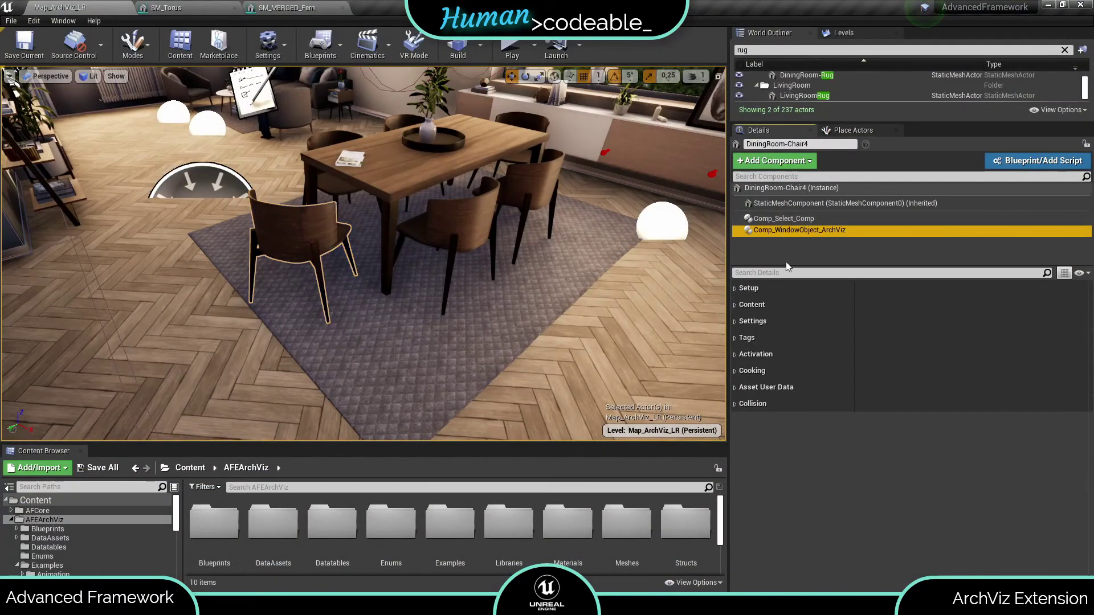
left_click(735, 321)
left_click(735, 338)
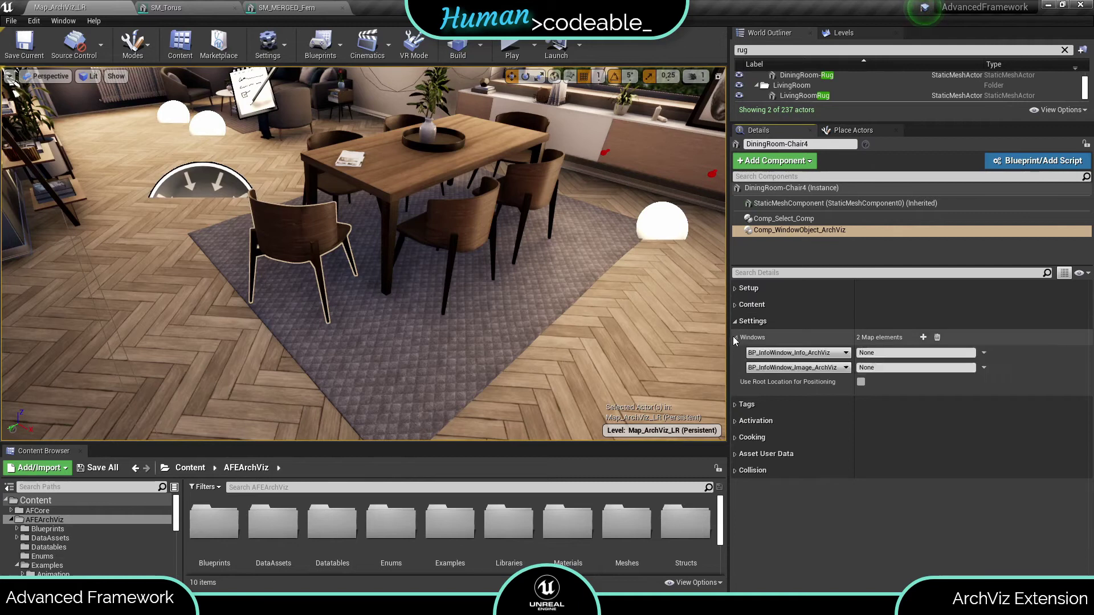
key("alt+p")
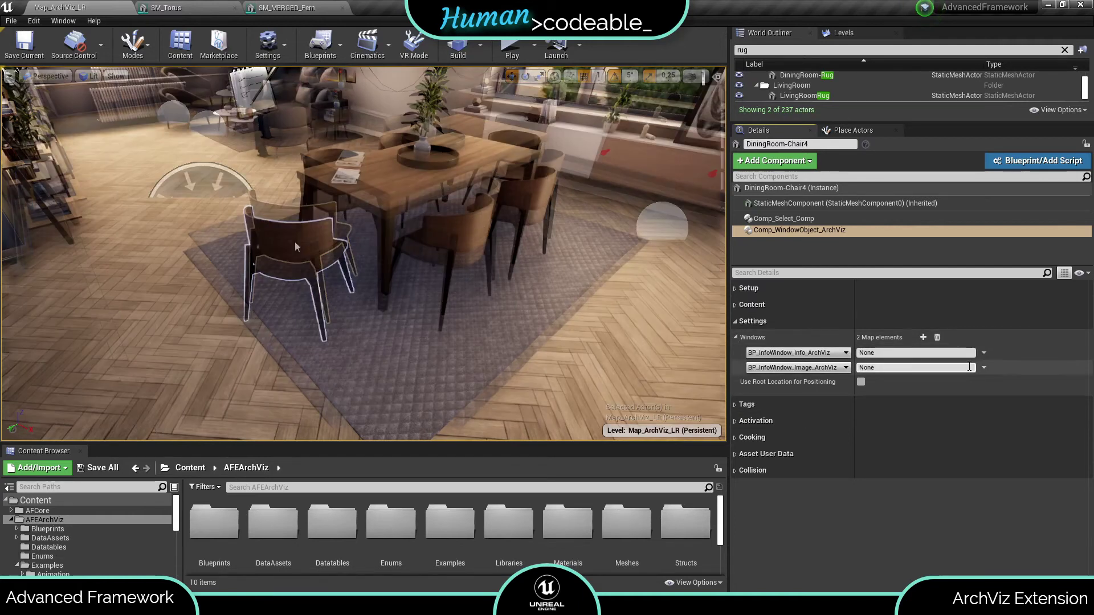
left_click(295, 242)
key("Escape")
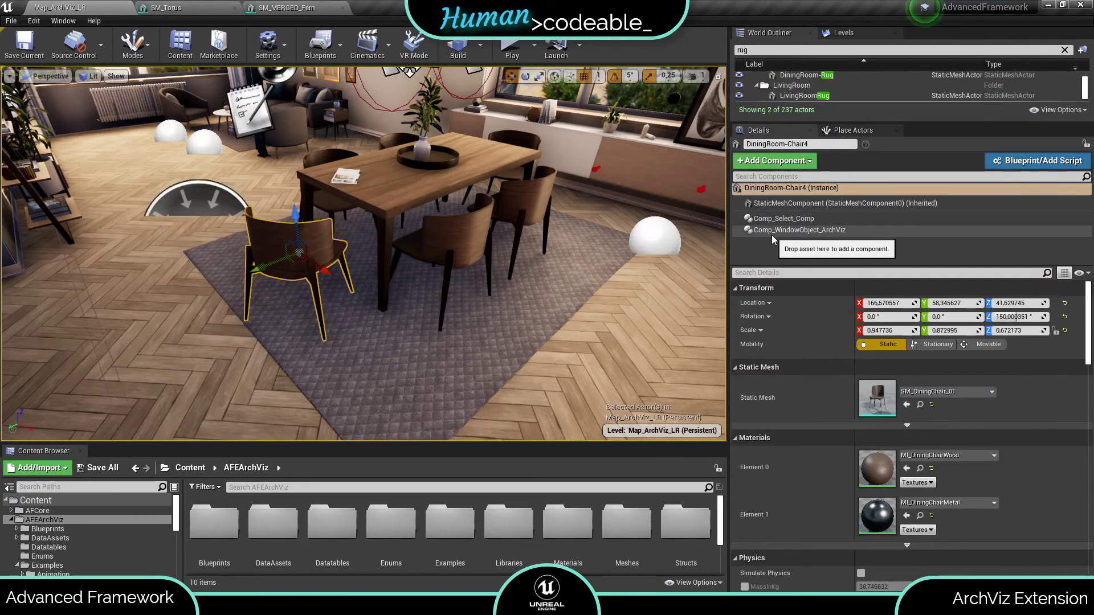
Enable Use Root Location for Positioning on the chair's window component and check the placement
left_click(766, 230)
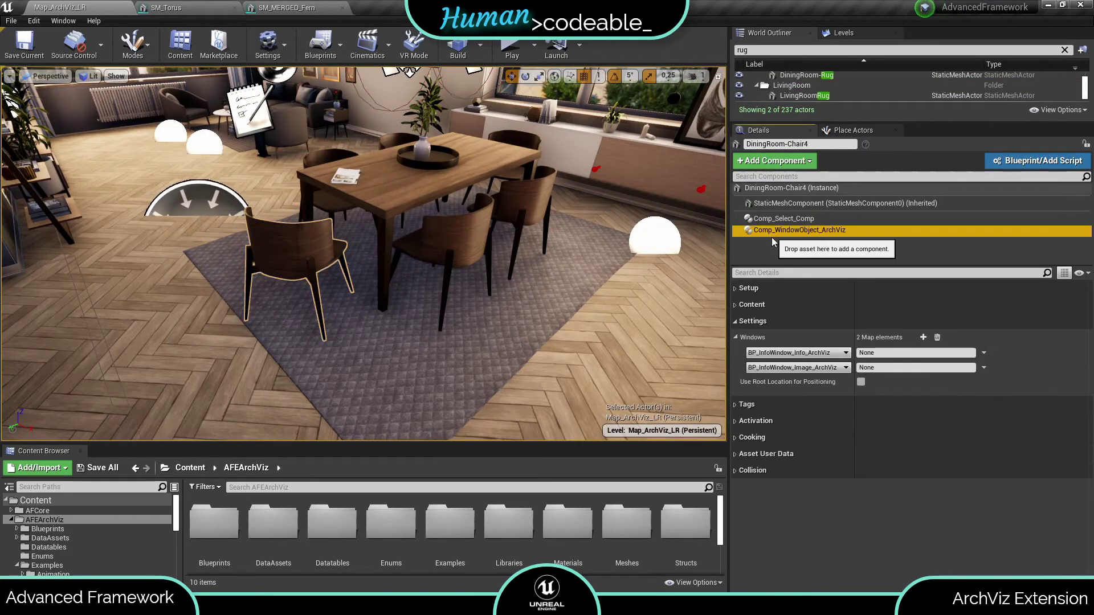
left_click(860, 382)
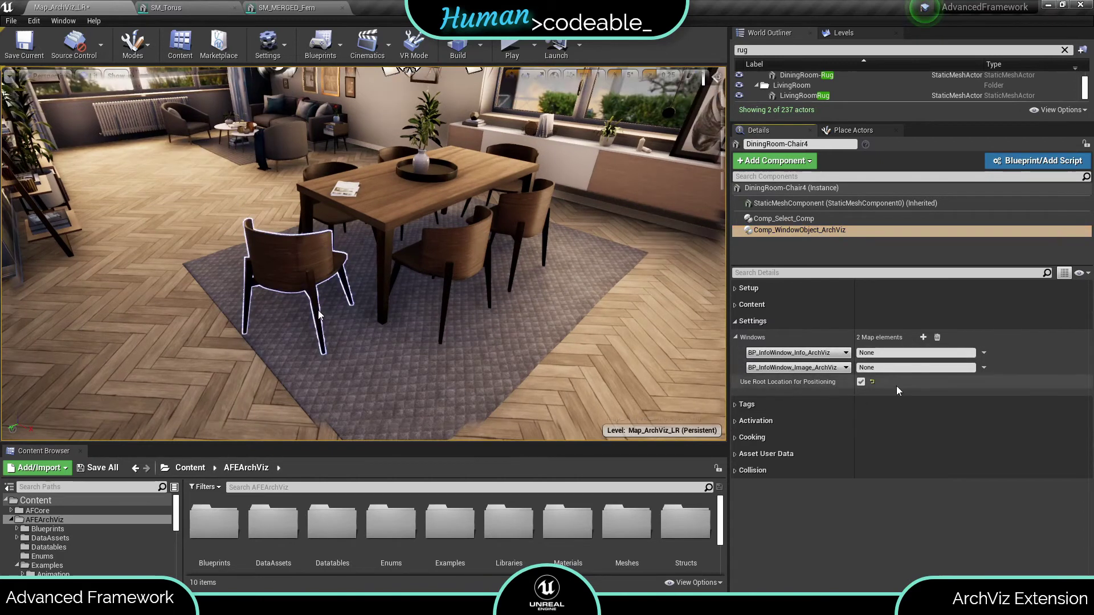
left_click(288, 253)
left_click(268, 243)
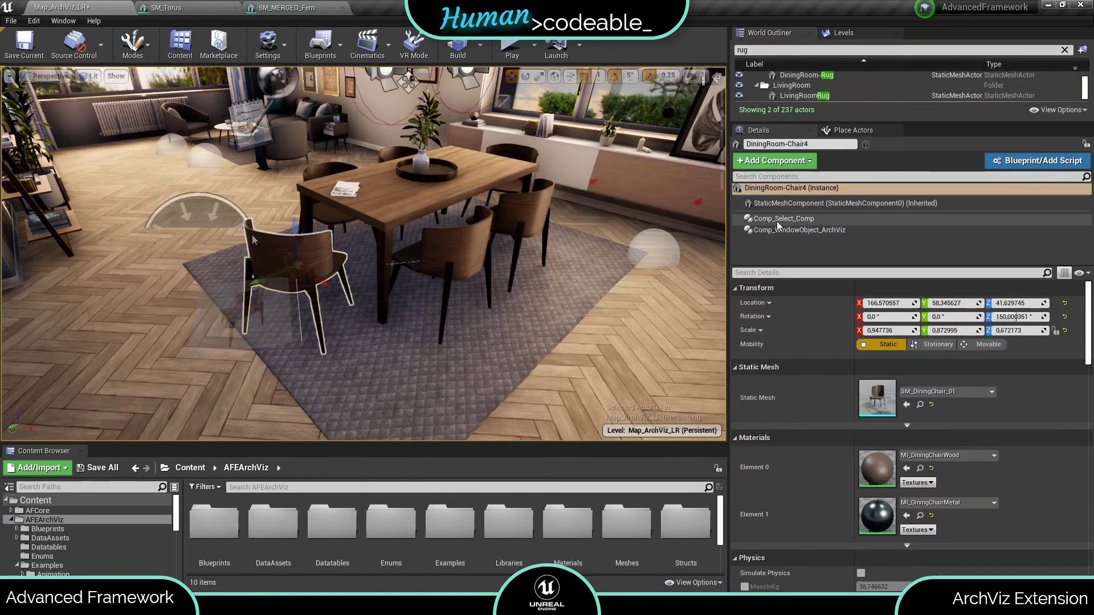
Add two Arrow components under the chair's mesh, Position_Info and Position_Image
left_click(773, 161)
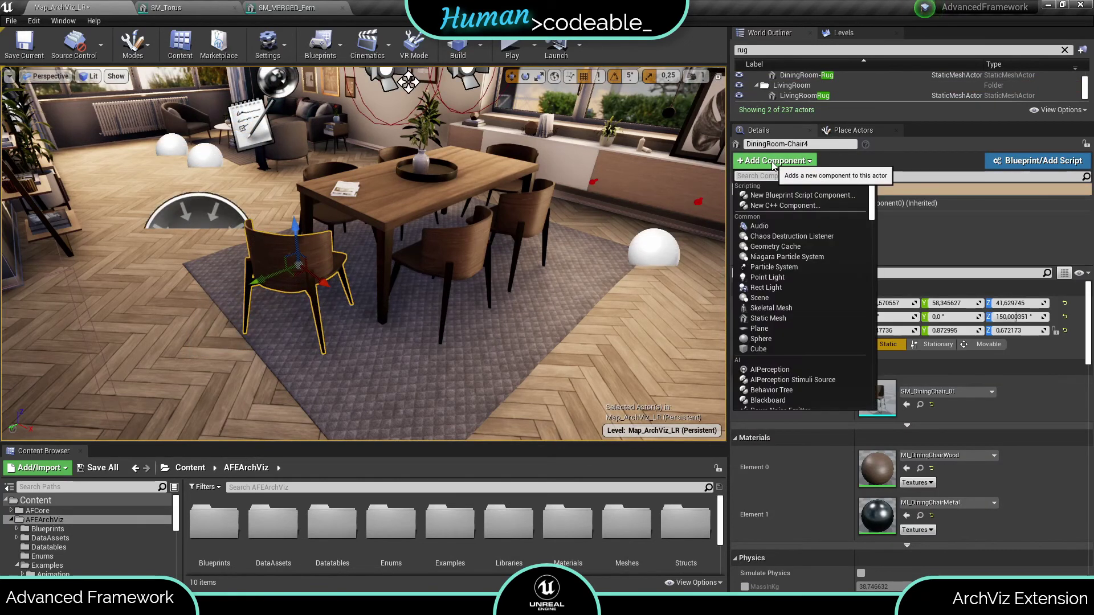
type("ARRO")
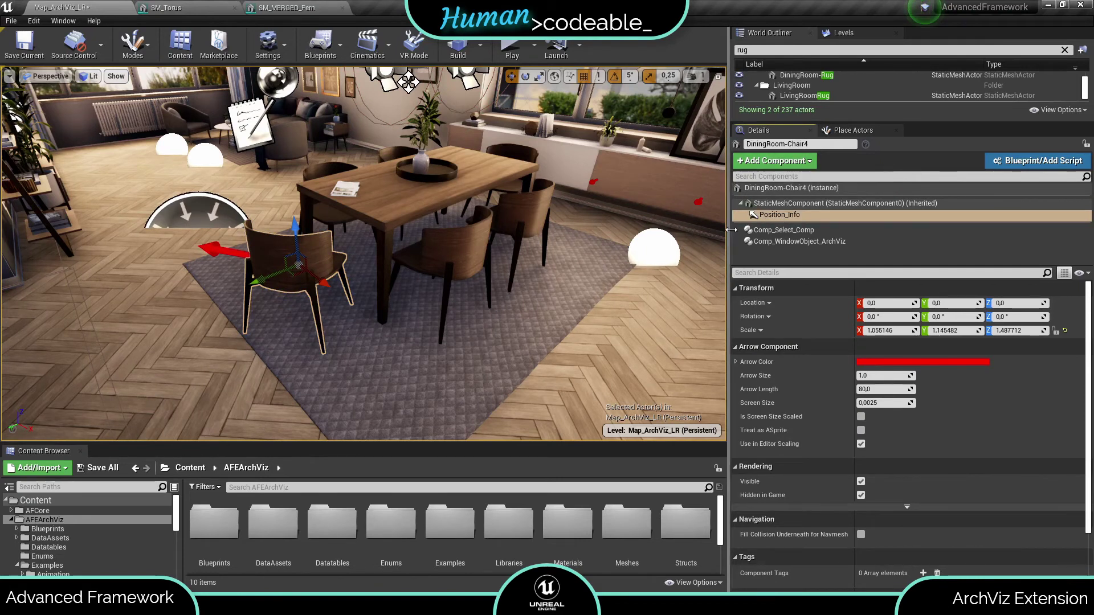
left_click(809, 203)
left_click(764, 163)
type("arro")
key("Return")
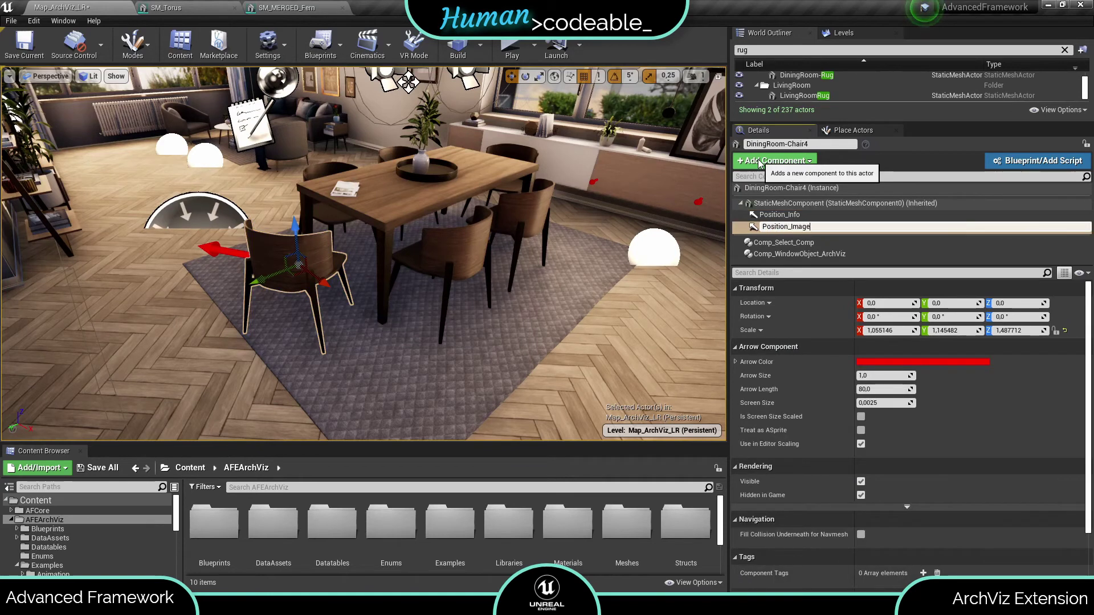
key("Return")
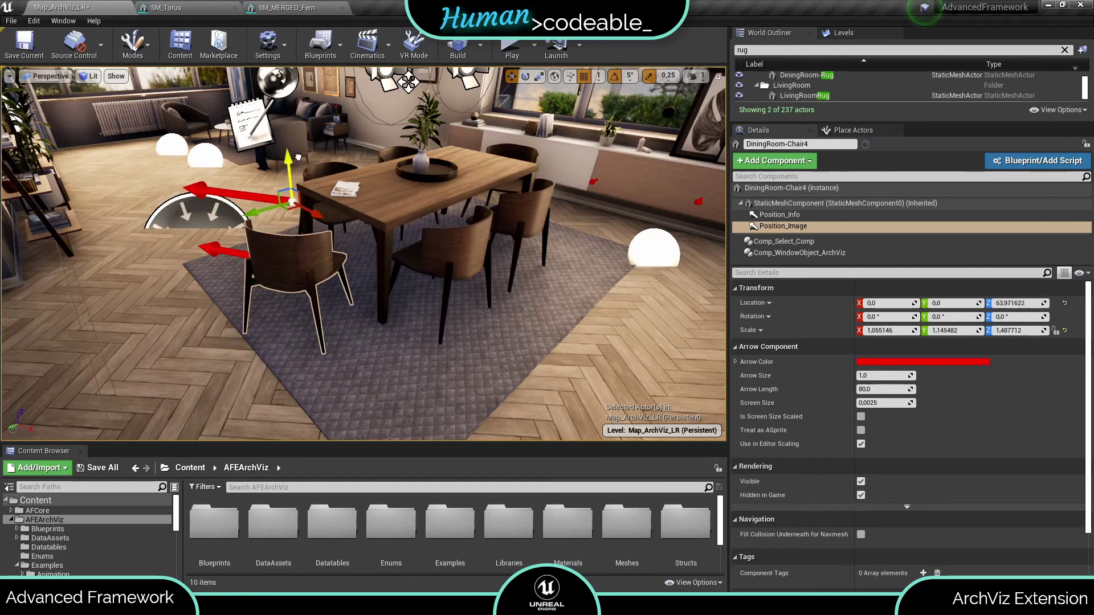
Rotate Position_Image to -90° and Position_Info to -120° on Z, moving both above the table
left_click(1015, 316)
key("Return")
left_click_drag(310, 251, 285, 340)
left_click(779, 215)
left_click(999, 317)
left_click_drag(297, 263, 195, 147)
left_click(1014, 317)
type("-120")
key("Return")
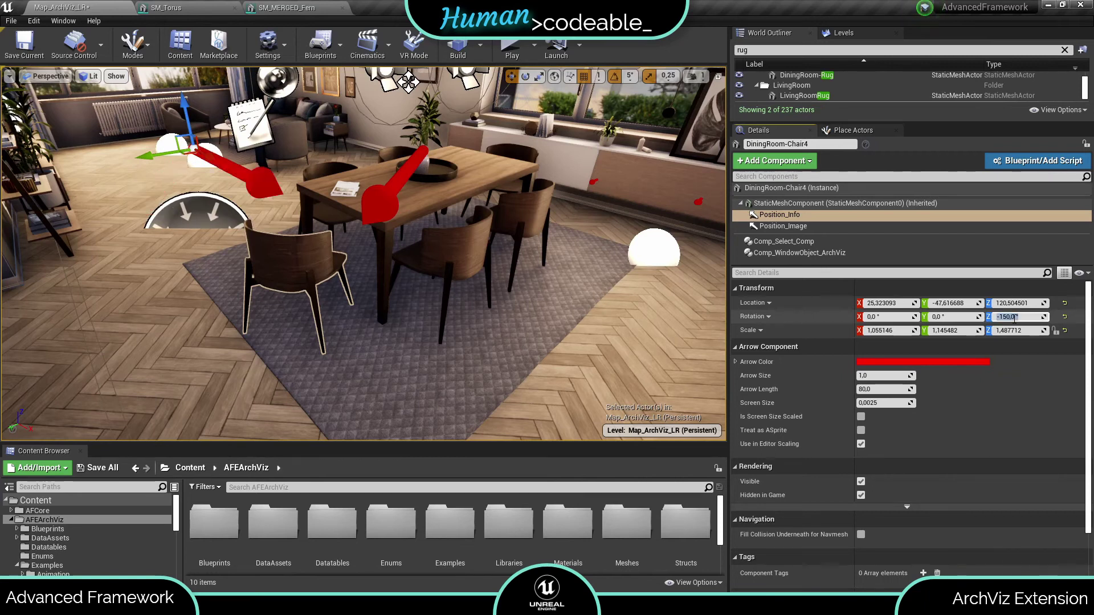
Reposition the Position_Image arrow over the table at height 130
left_click(398, 183)
left_click_drag(422, 151, 443, 138)
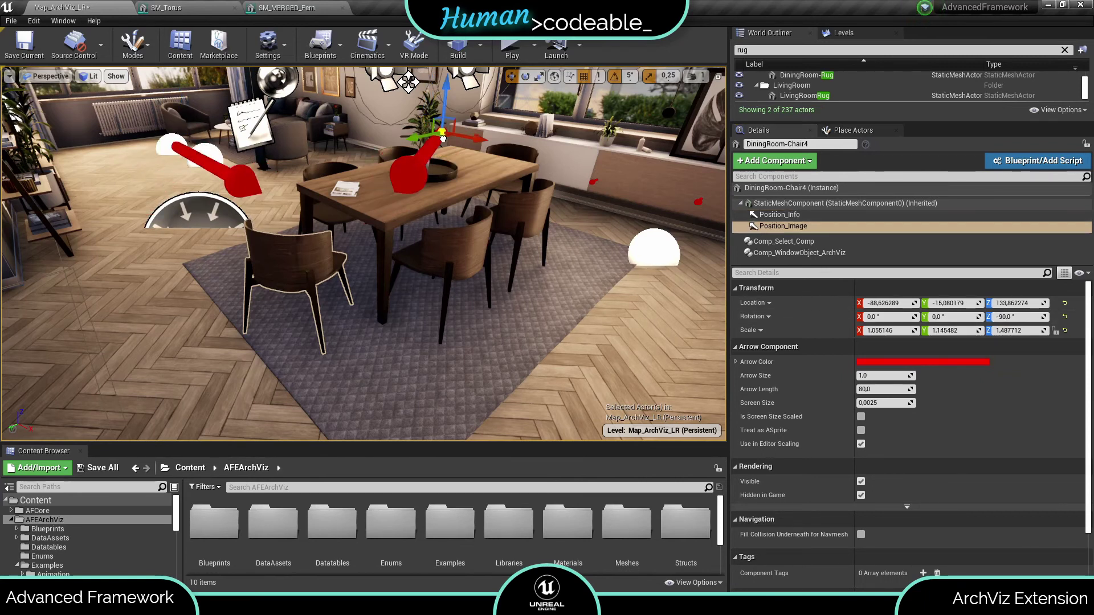
left_click_drag(445, 85, 445, 87)
left_click(1020, 303)
type("130,0")
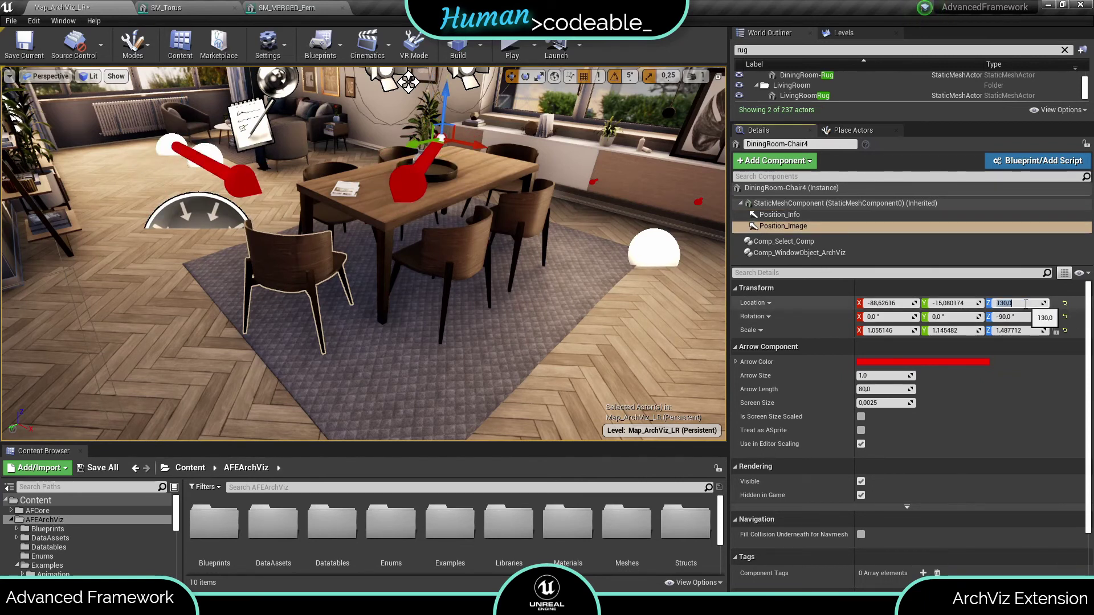
left_click(780, 215)
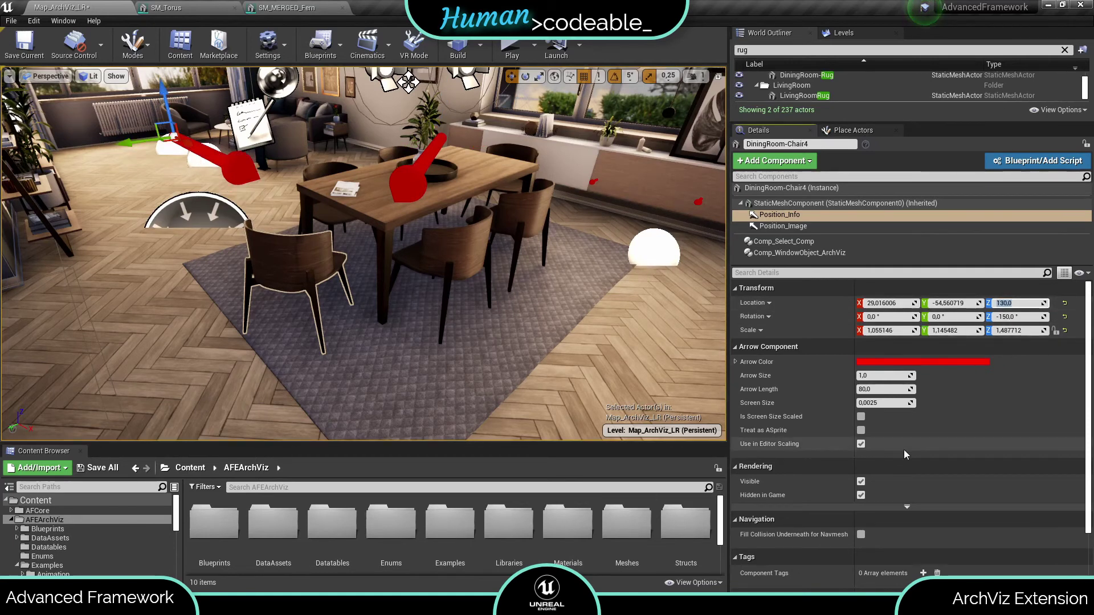
Tag the arrows and map the chair's info and image windows to Position_Info and Position_Image
scroll(911, 513, "down", 2)
left_click(922, 537)
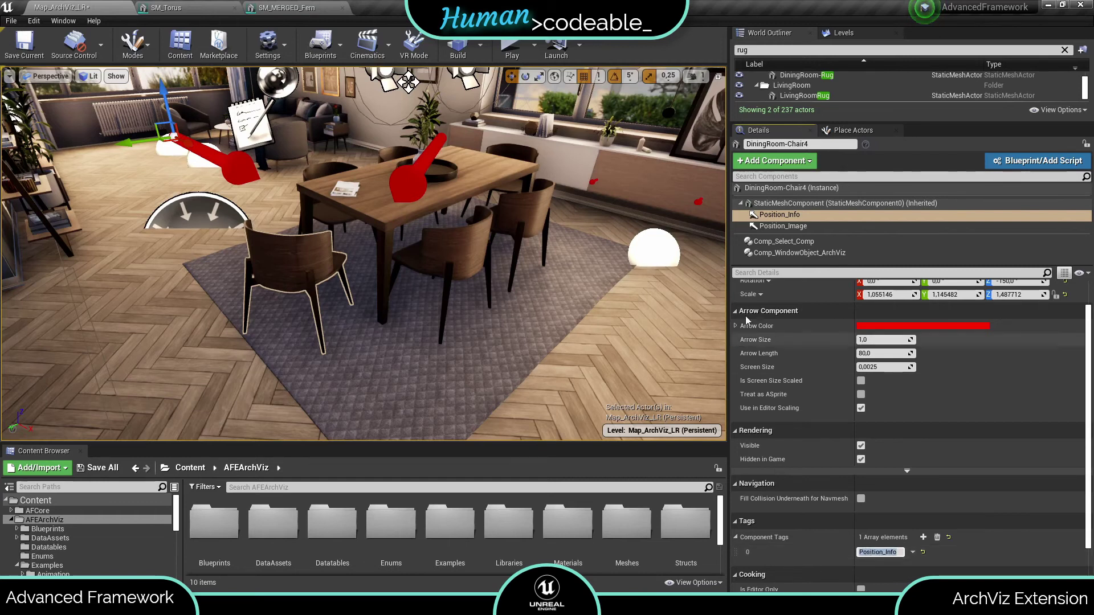
left_click(786, 253)
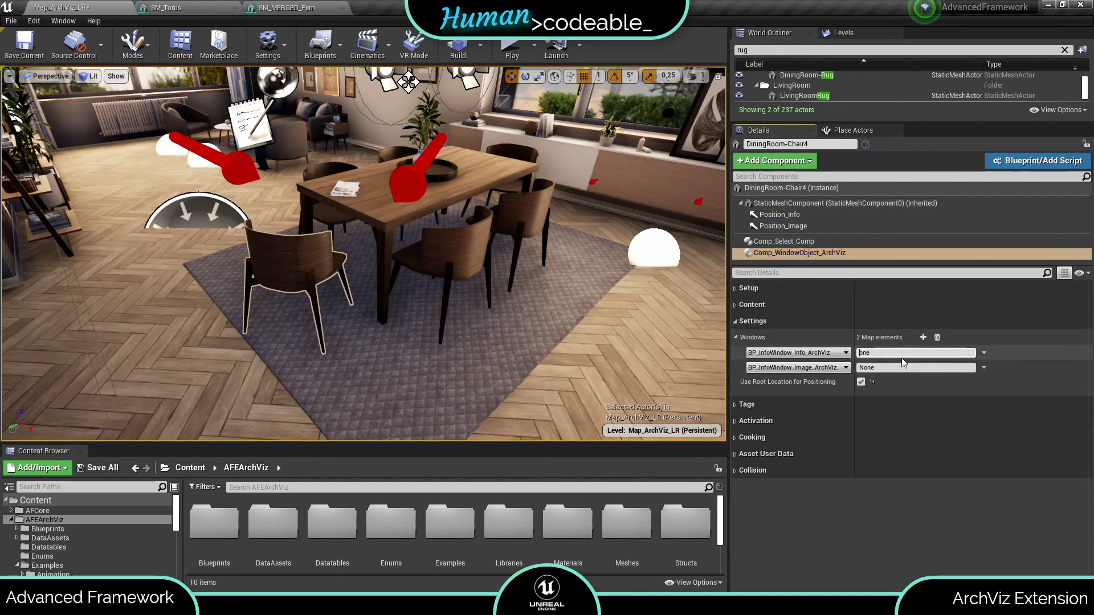
left_click(783, 227)
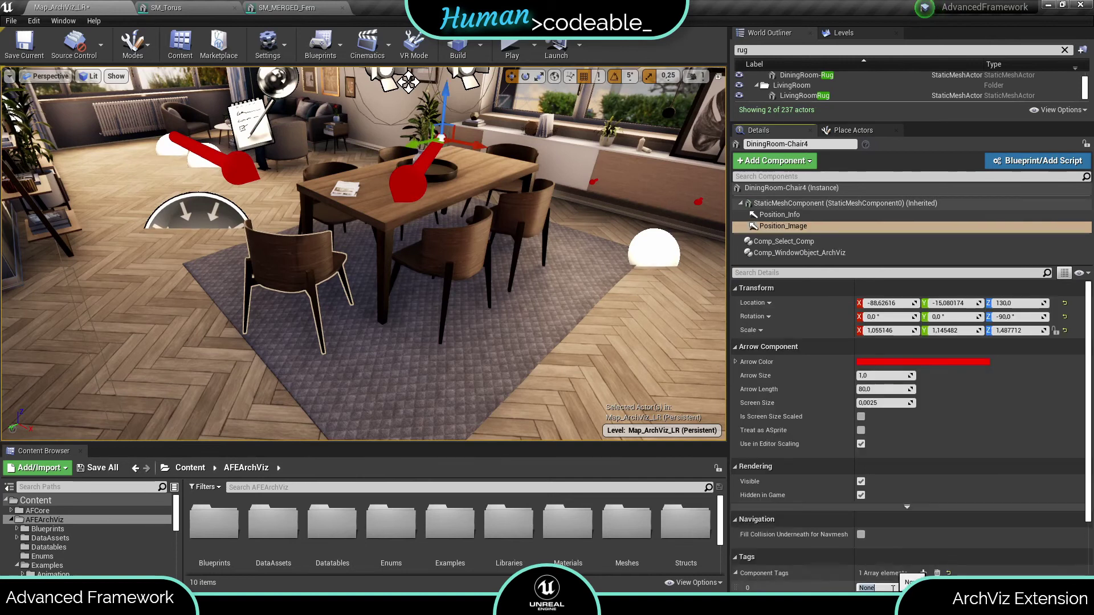
left_click(826, 252)
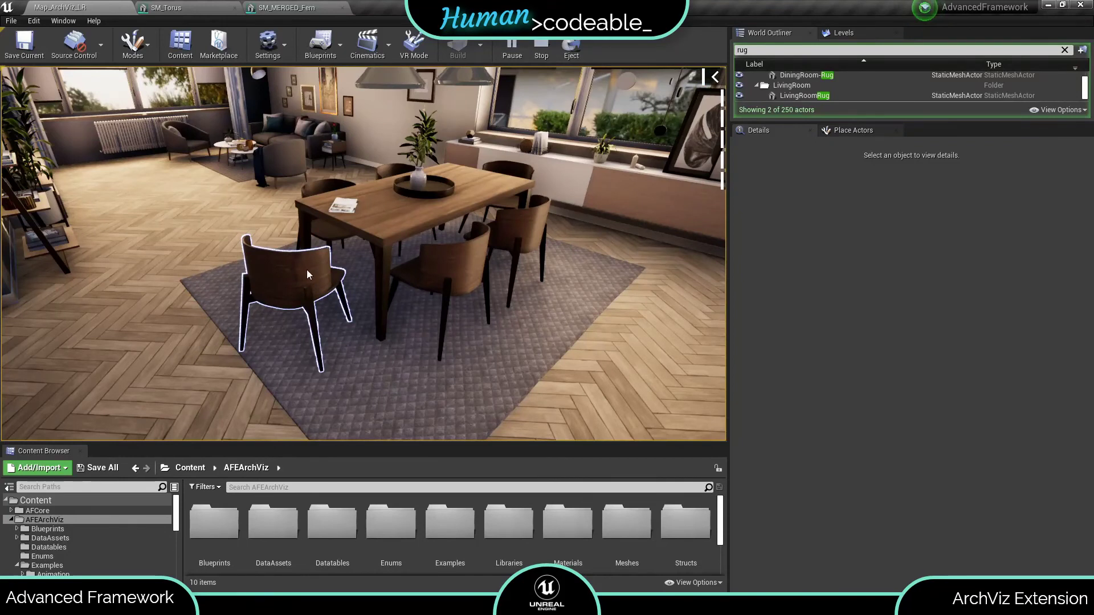
In play mode, open the dining chair's info window showing its 499,99 Euro price
left_click(307, 270)
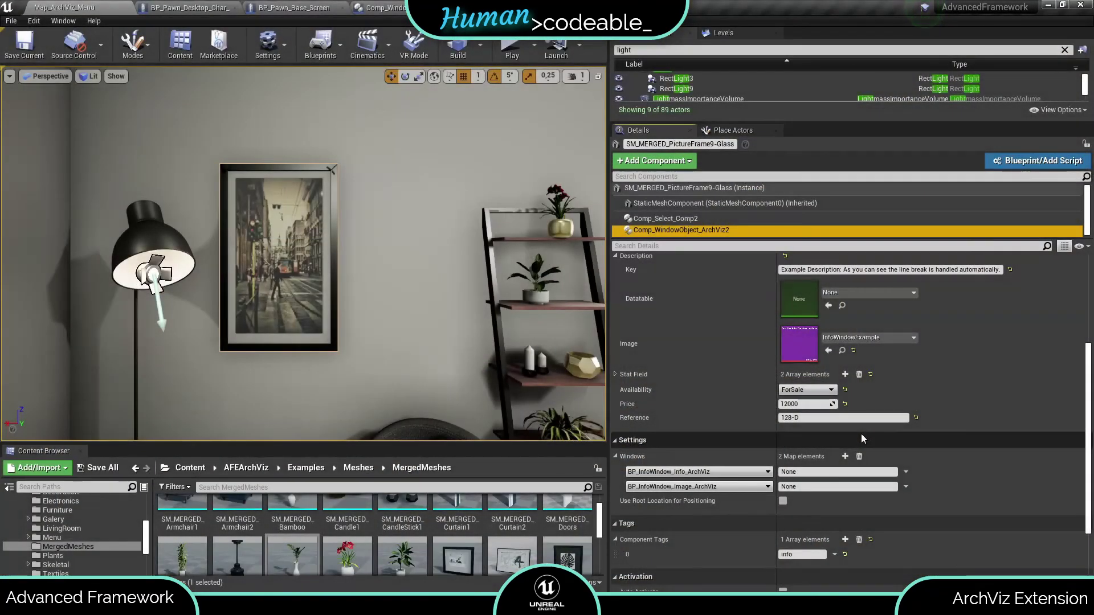
Assign DA_Gallery_Streetscape as the picture frame window component's Data Asset
scroll(861, 437, "up", 5)
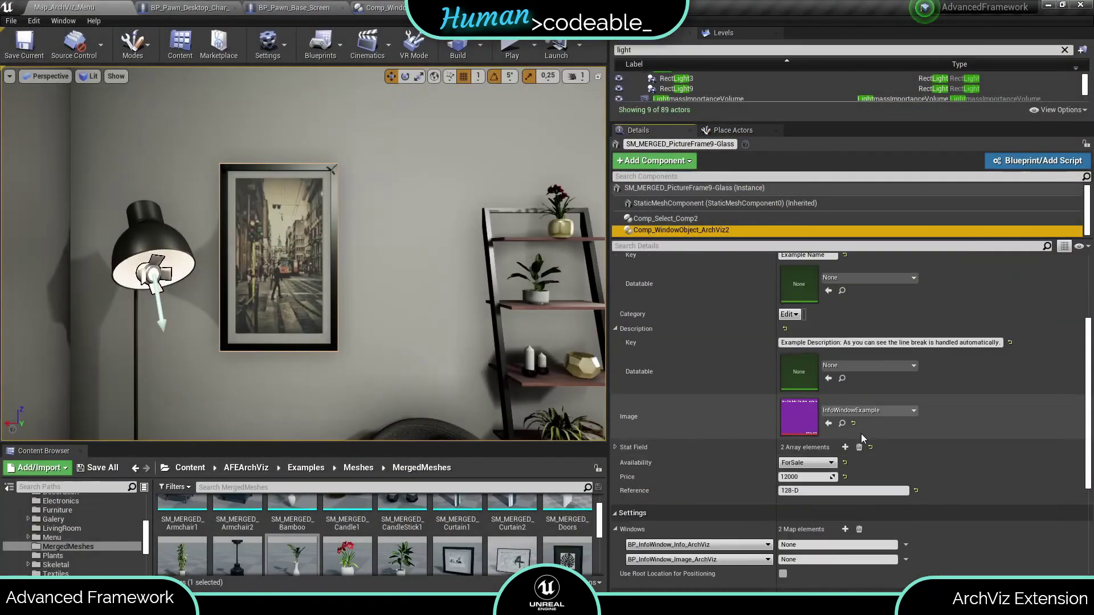
scroll(861, 433, "up", 1)
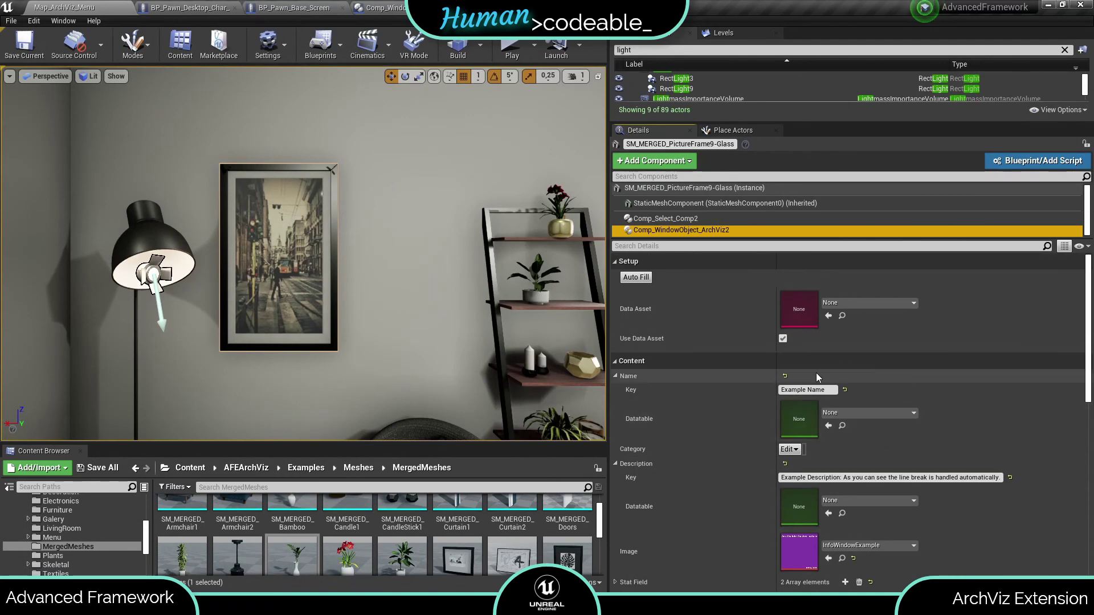
left_click(847, 302)
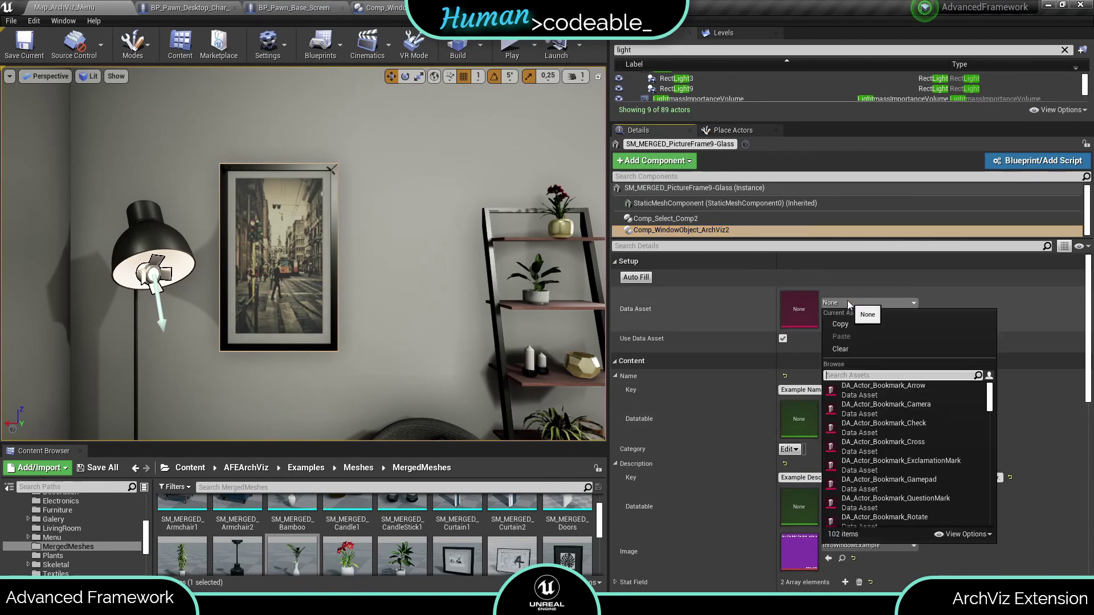
type("stree")
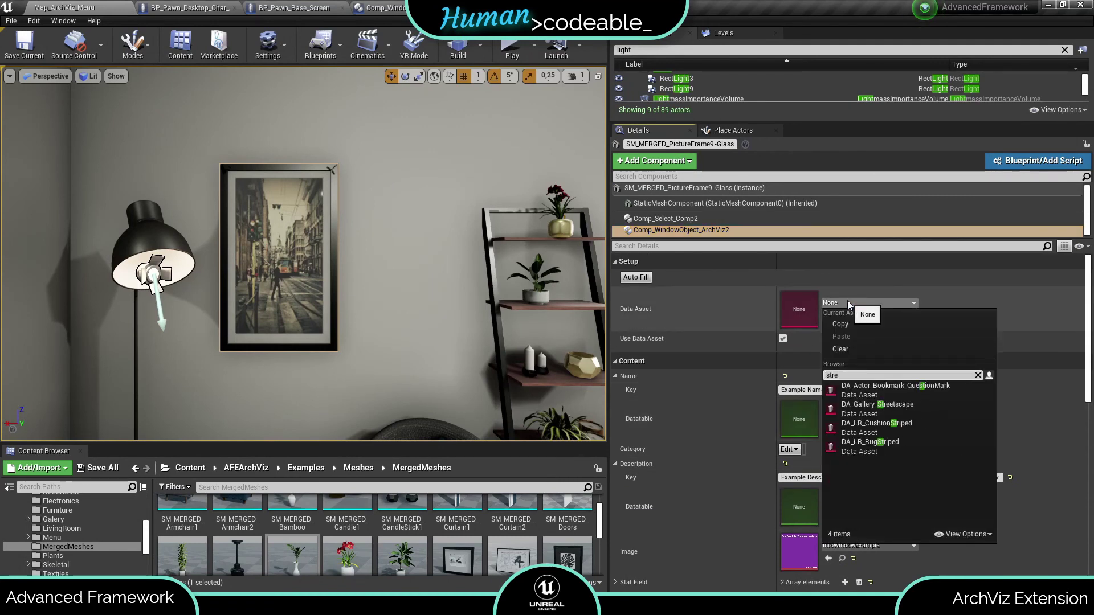
left_click(861, 387)
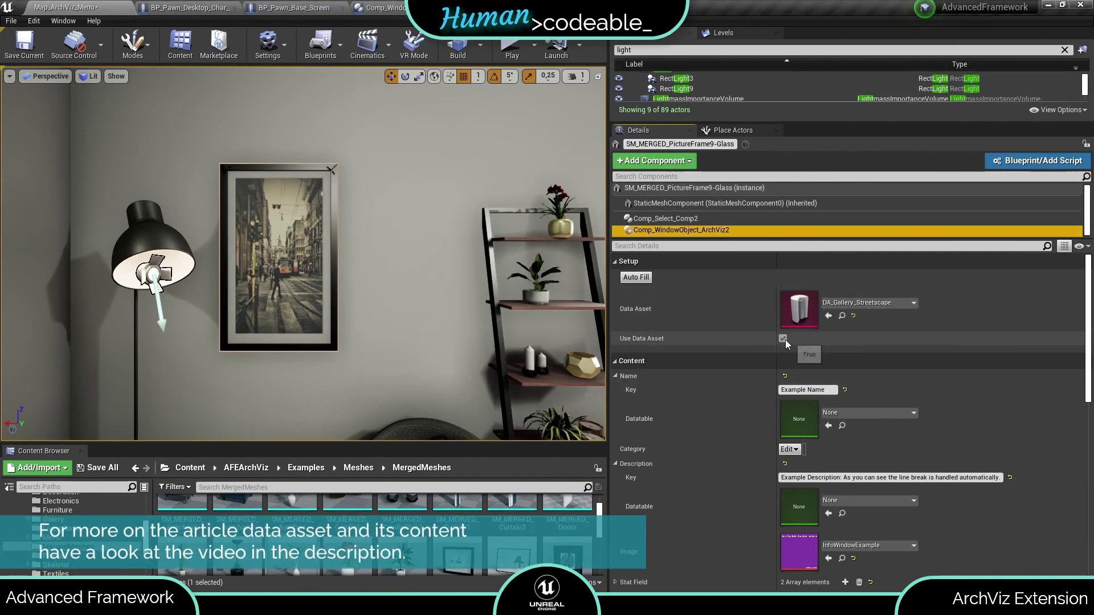
Auto-fill the window content (Street_Name/Street_Desc, Sold, price 67000) and save the level
left_click(636, 277)
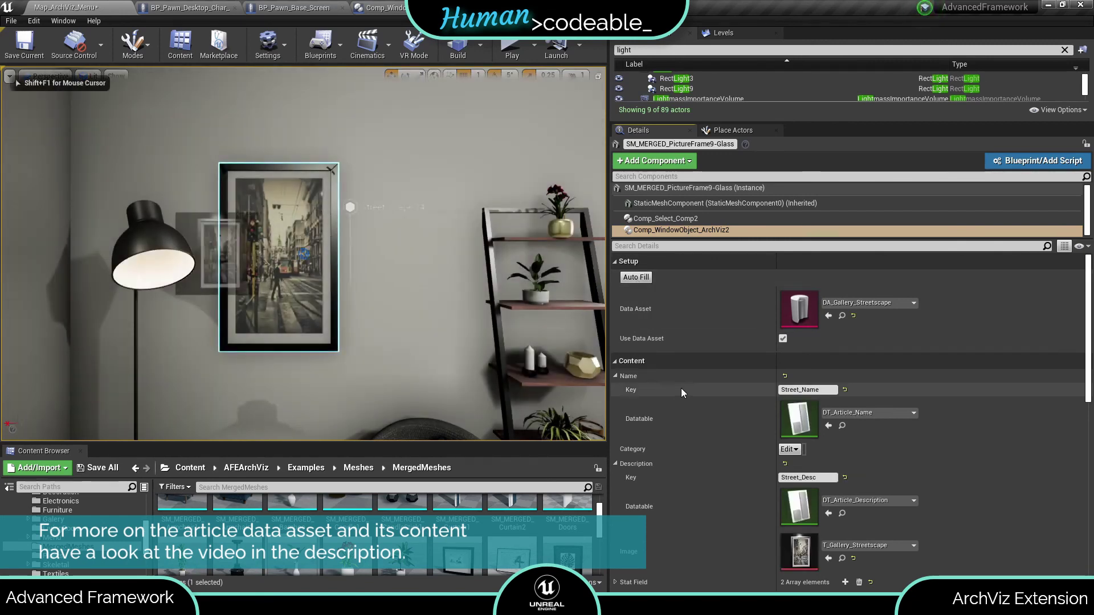
scroll(682, 387, "down", 5)
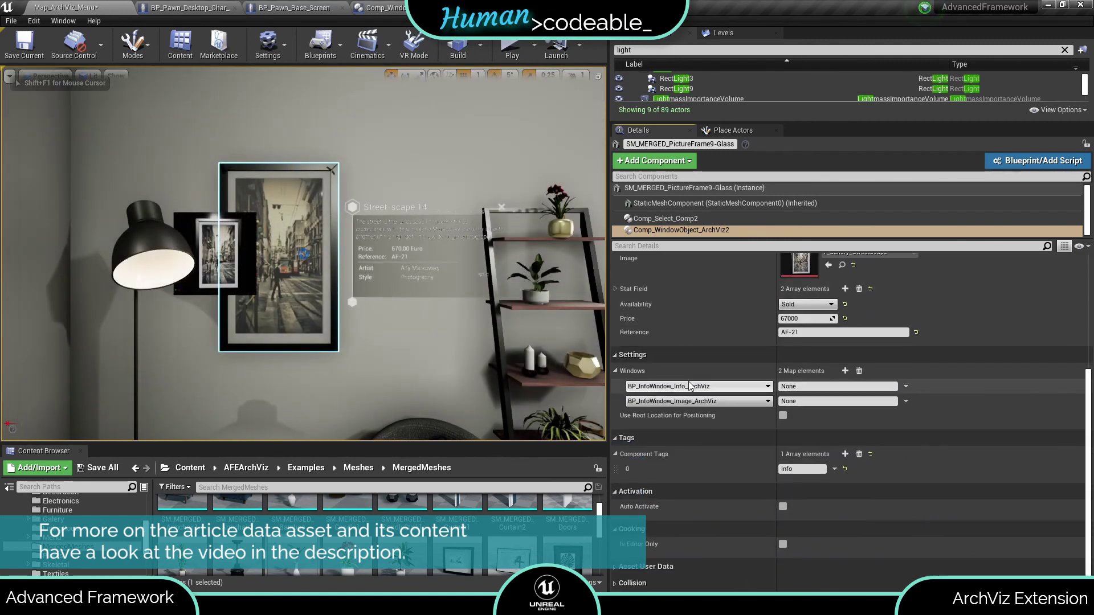
scroll(688, 381, "up", 5)
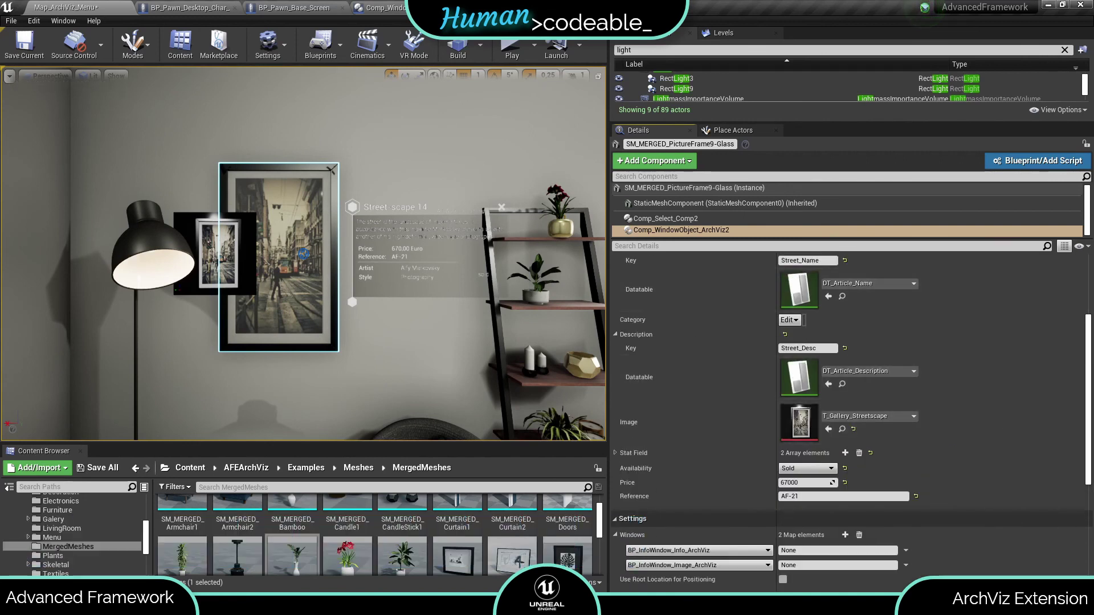
left_click(26, 43)
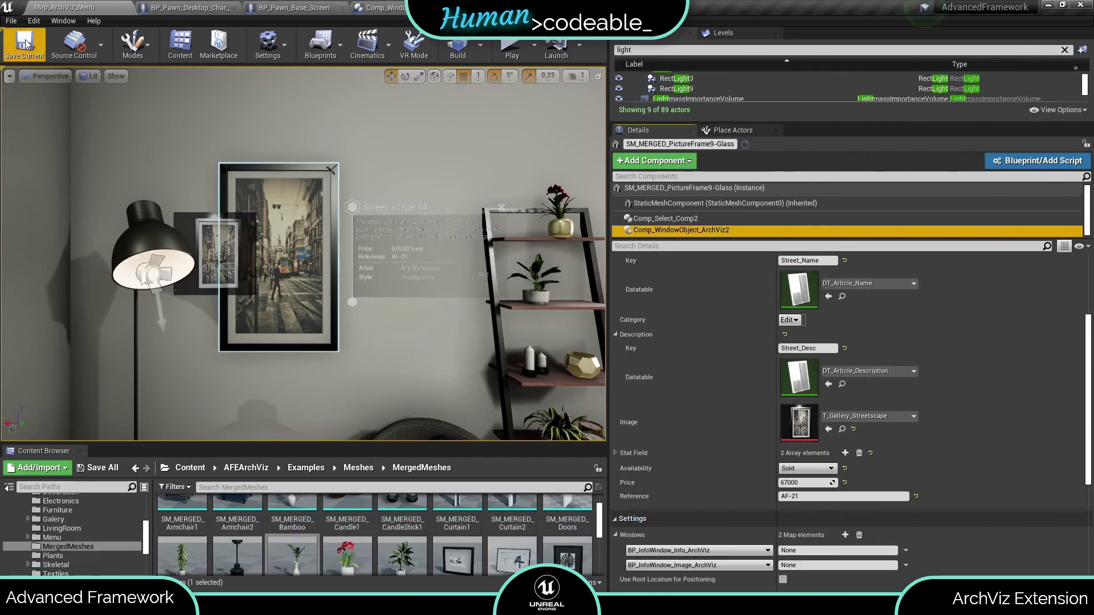